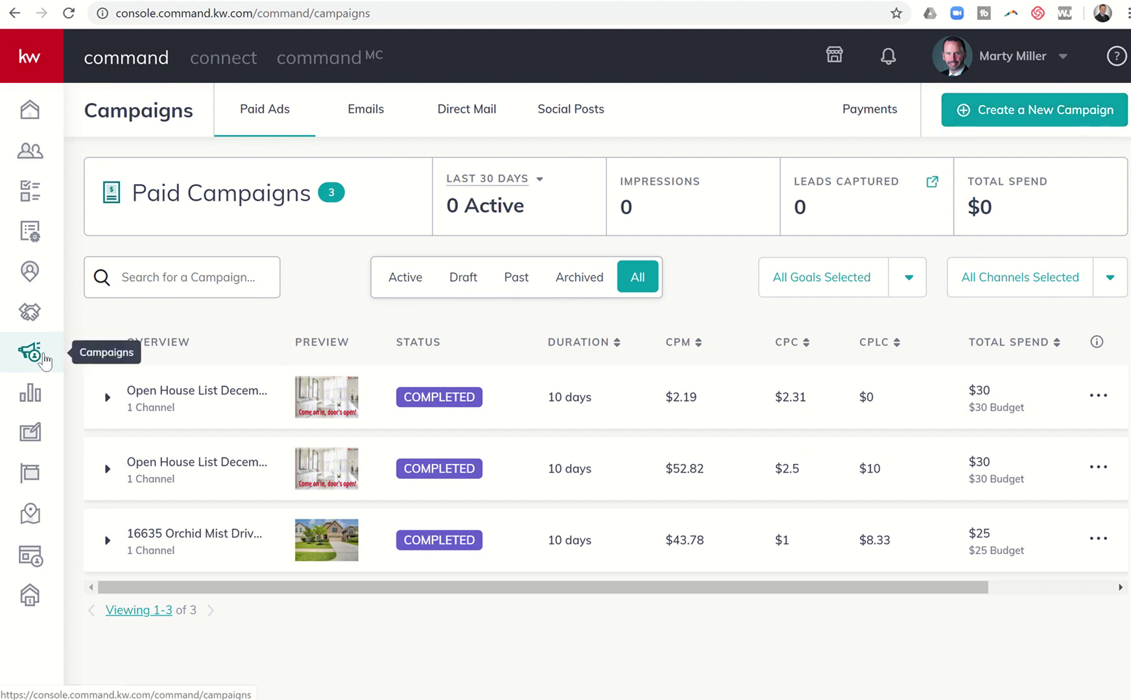
# - Start a new paid social ad campaign and name it "Test"
pyautogui.click(1009, 124)
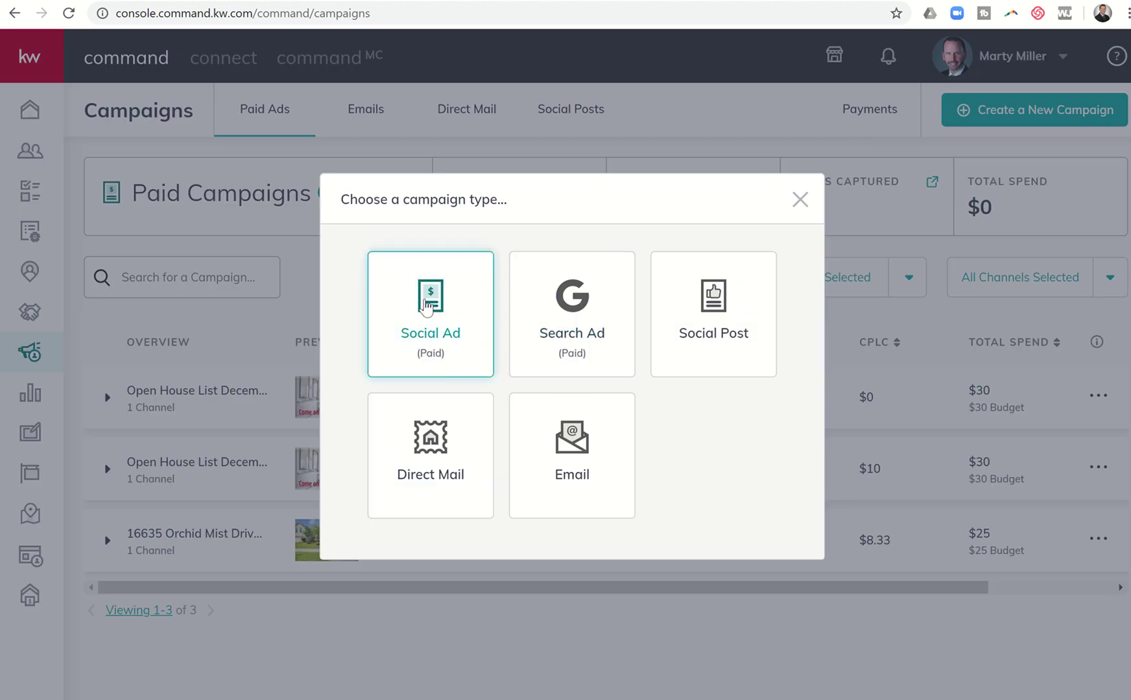
pyautogui.click(425, 307)
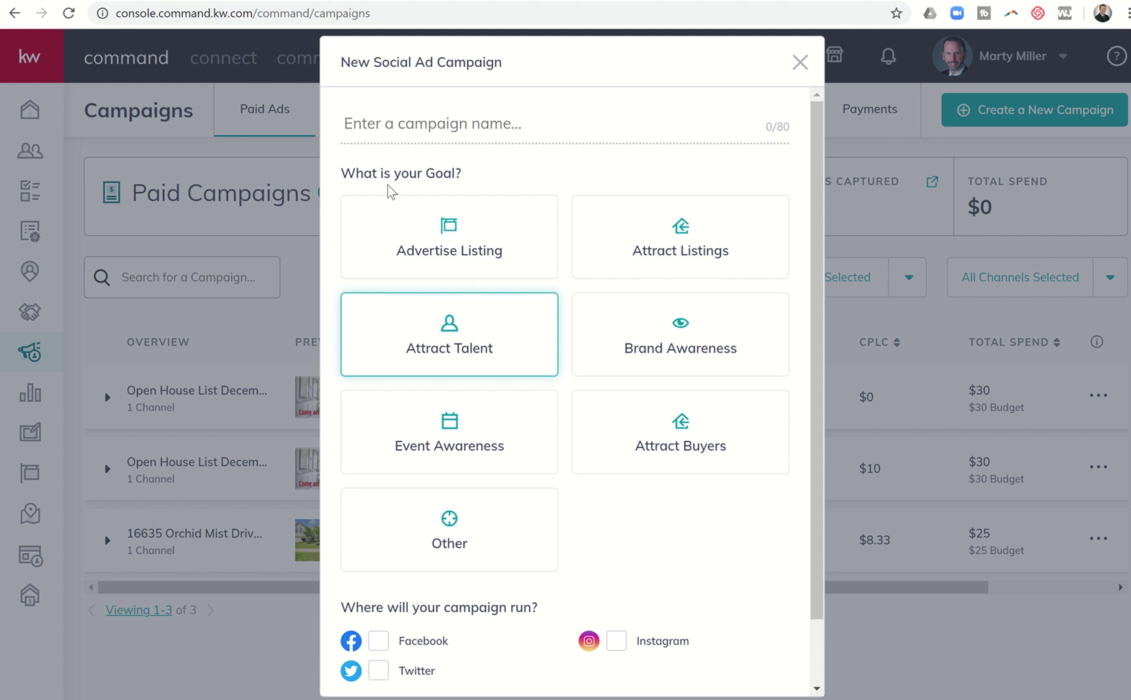
pyautogui.click(392, 125)
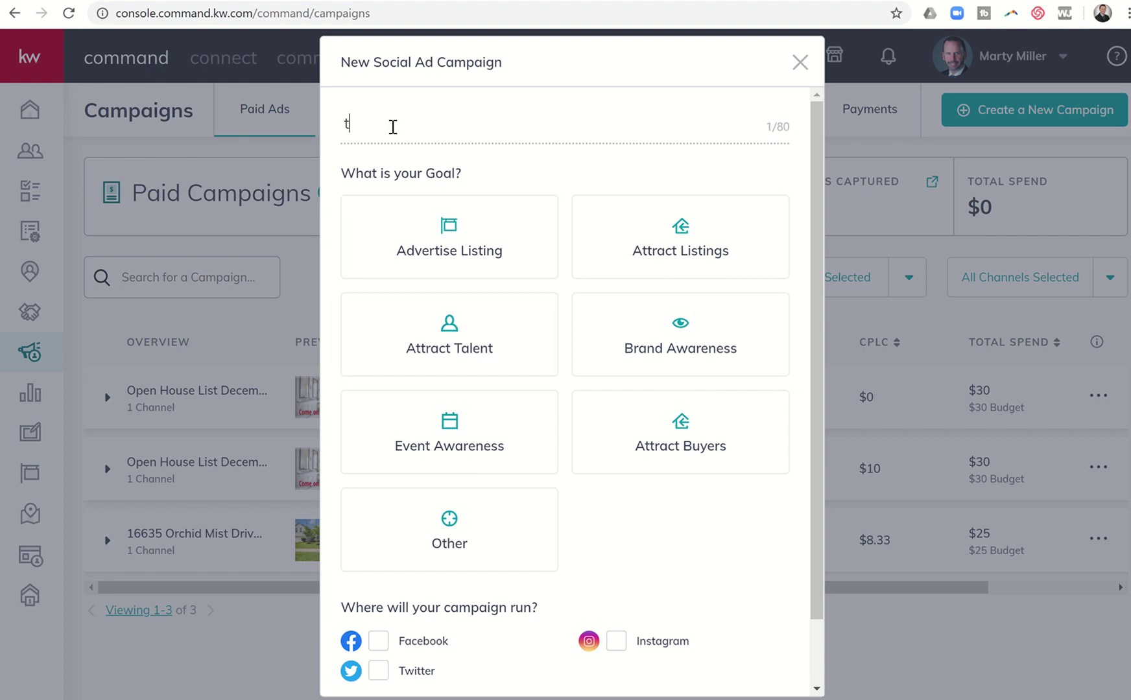
pyautogui.write('Test')
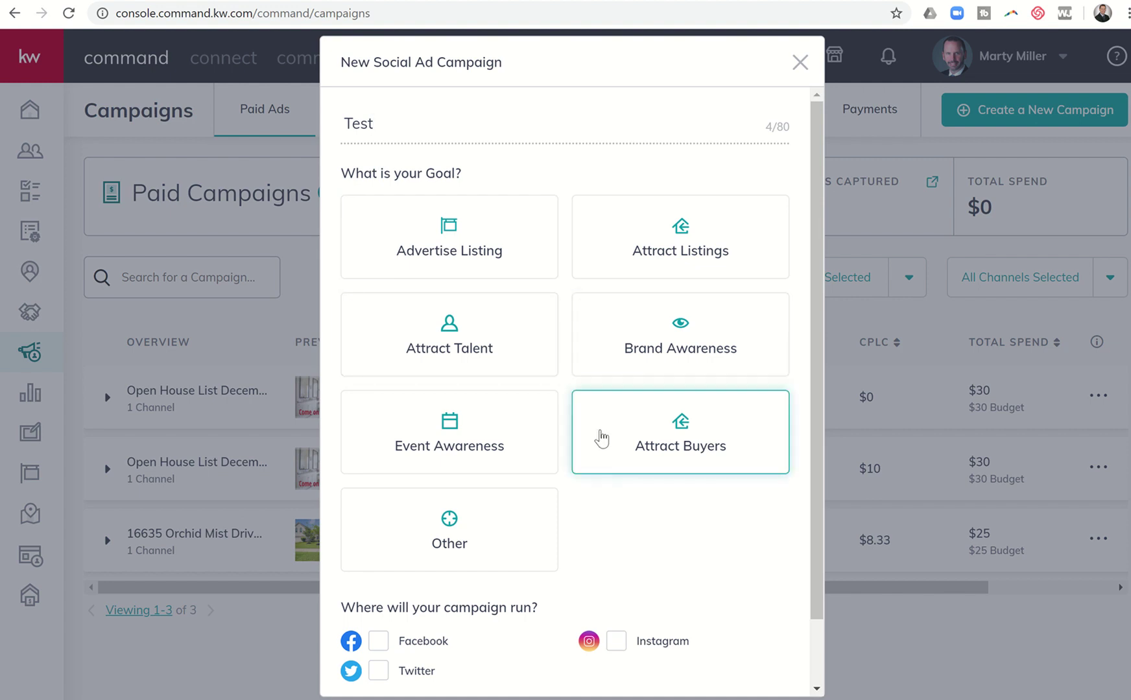
# - Choose Attract Buyers as the campaign goal, select Facebook as the channel, and proceed to the campaign setup
pyautogui.click(602, 438)
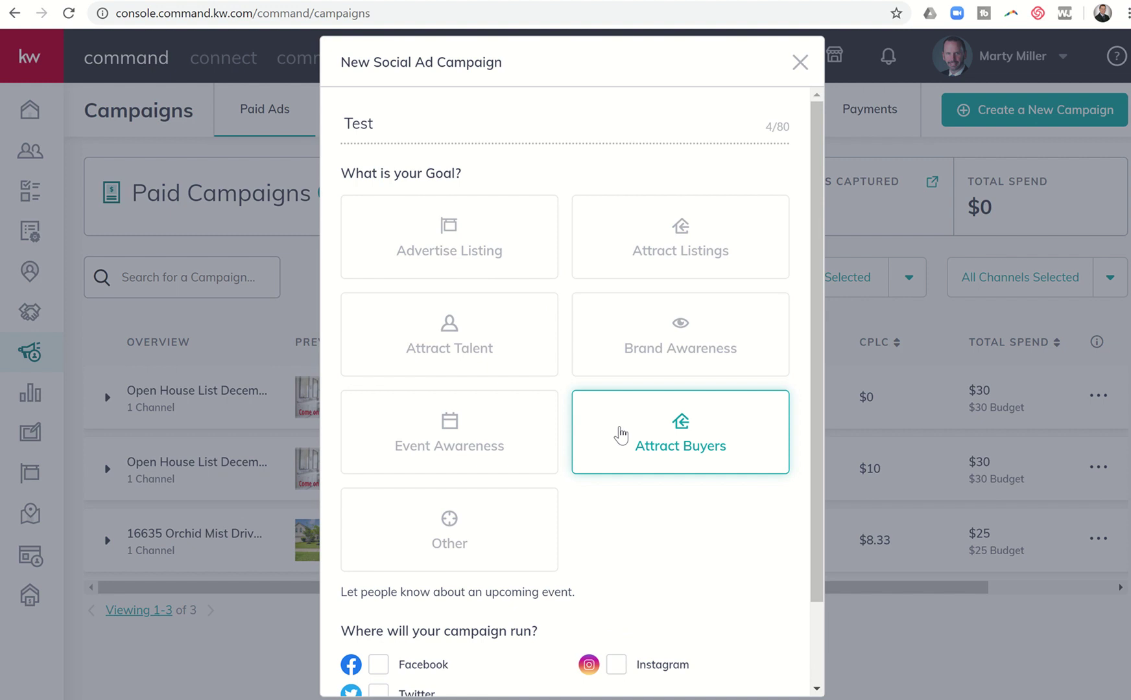
pyautogui.scroll(-2, 652, 479)
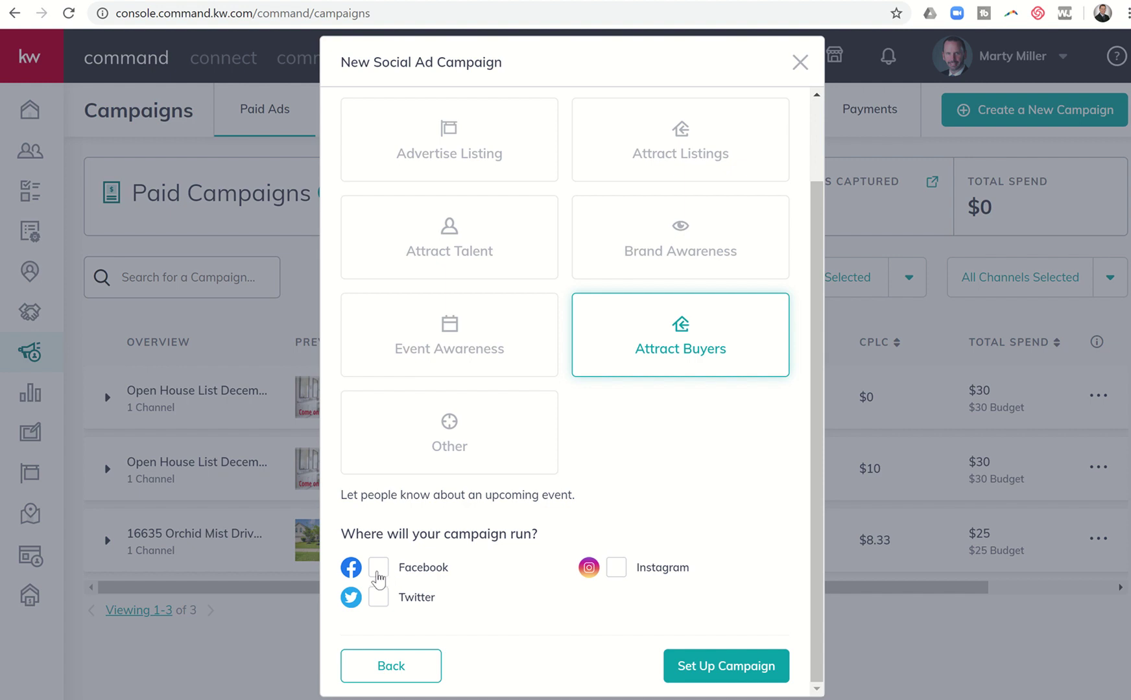
pyautogui.click(377, 571)
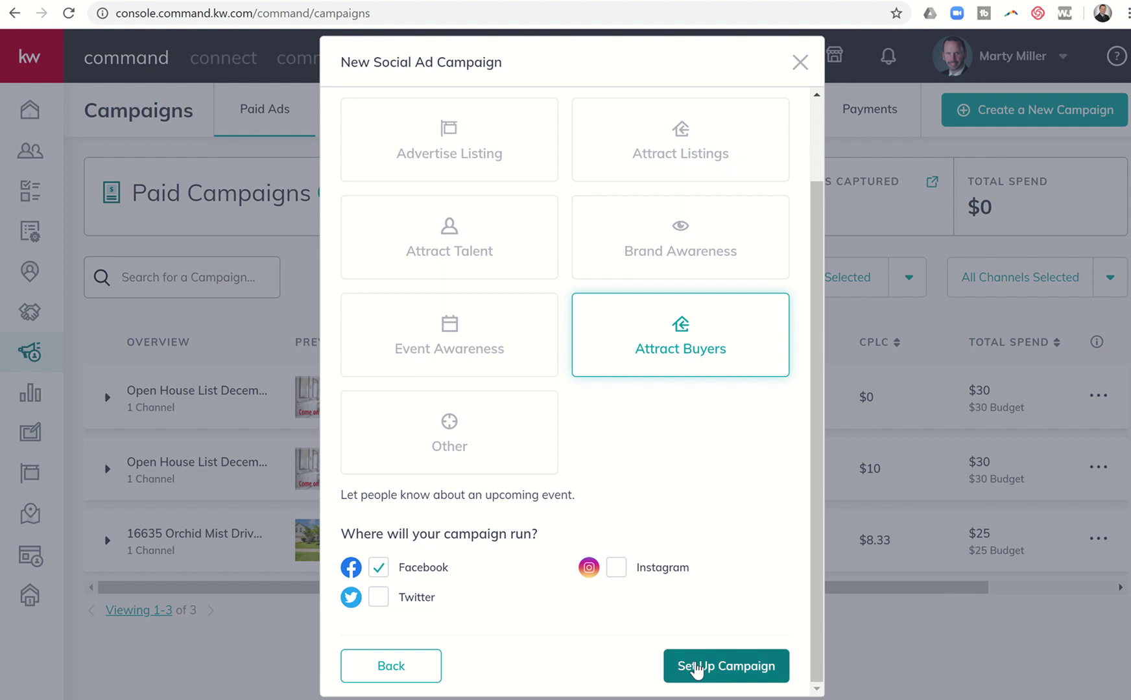
pyautogui.click(695, 667)
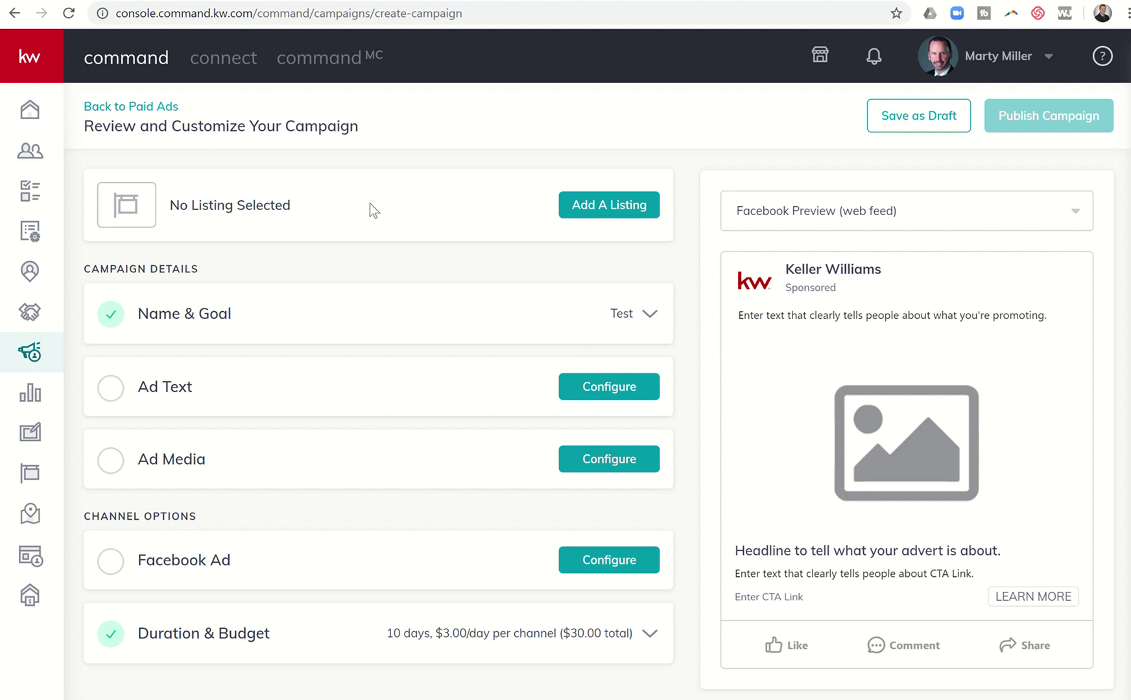
# - Add the $335000 Katy, TX listing to the campaign
pyautogui.click(588, 202)
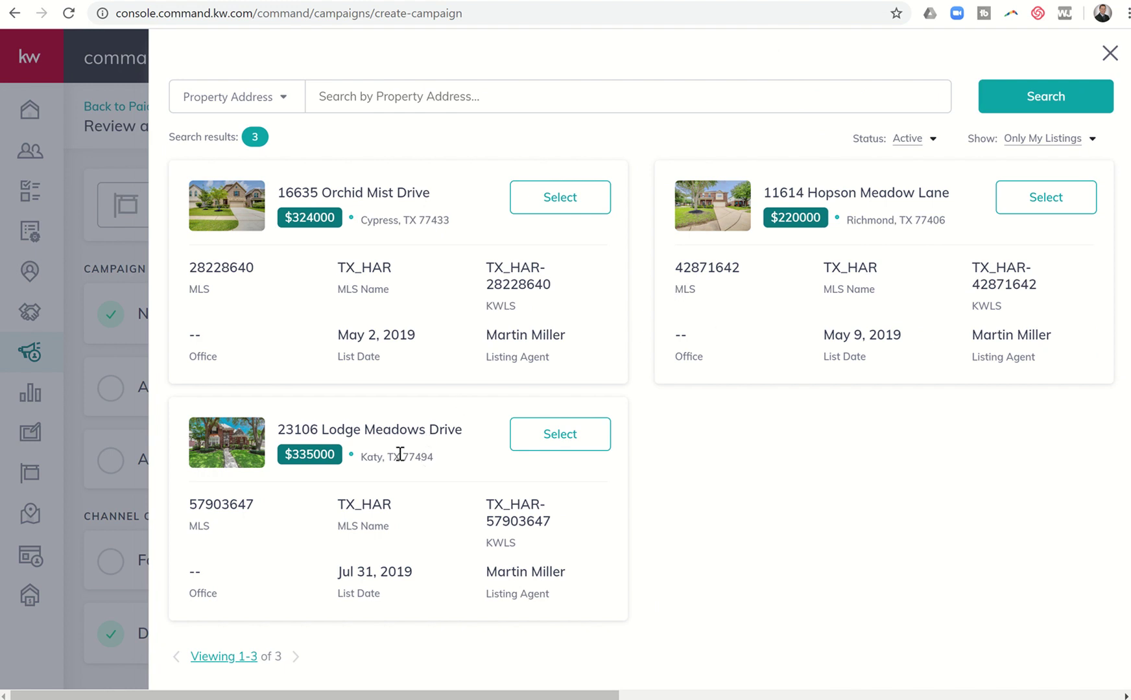
pyautogui.click(527, 435)
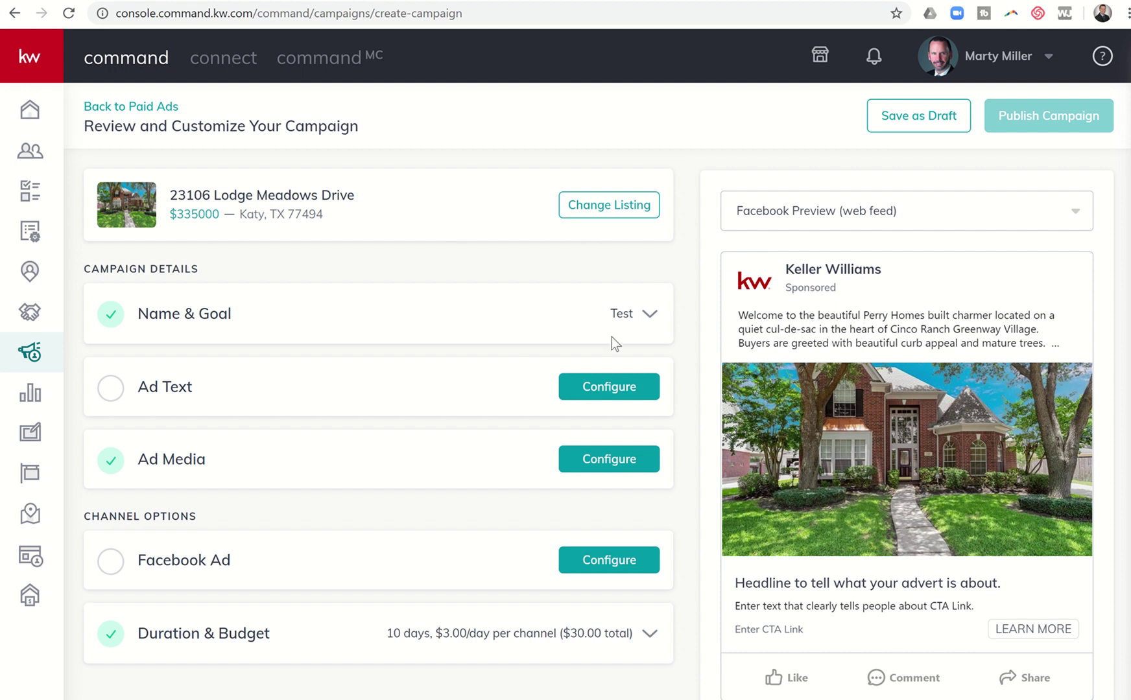
# - Remove the trailing text "Inside, Buyers will find a large formal dining room," from the ad text's main copy
pyautogui.click(332, 389)
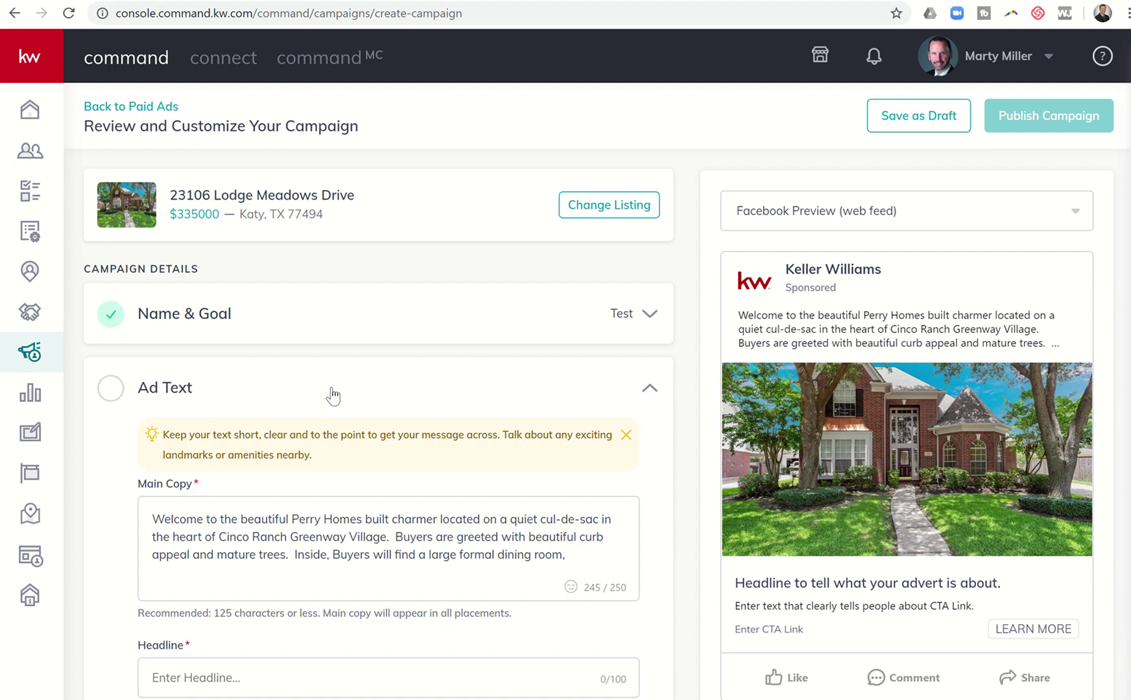
pyautogui.scroll(-3, 316, 404)
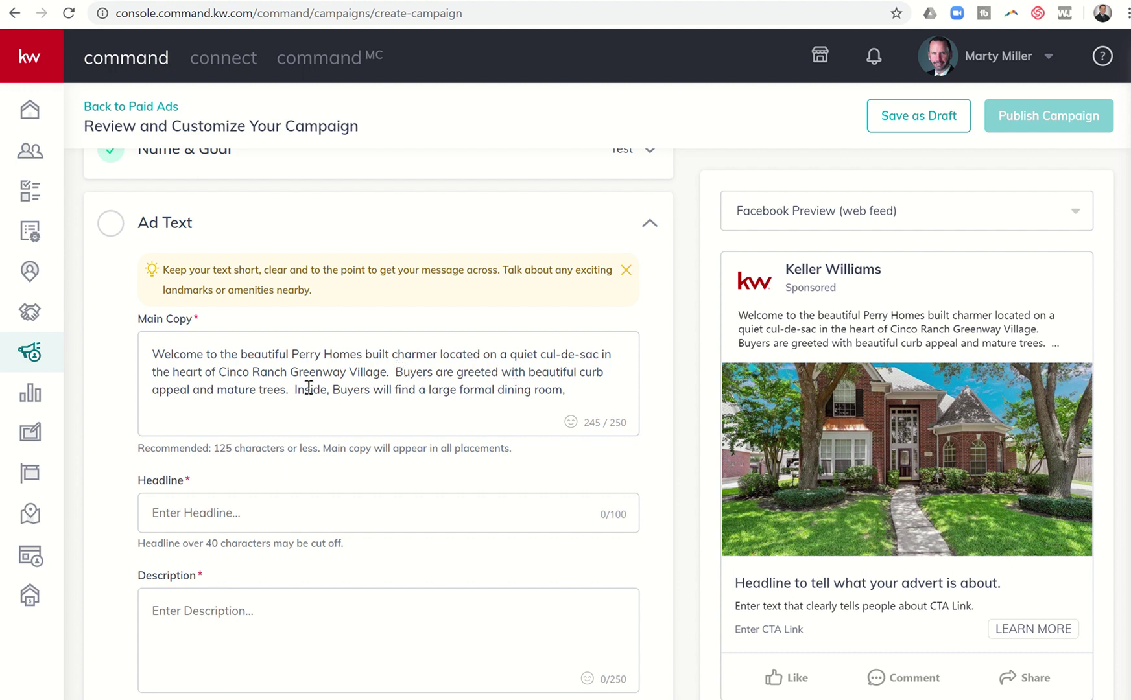
pyautogui.moveTo(296, 389); pyautogui.dragTo(616, 420)
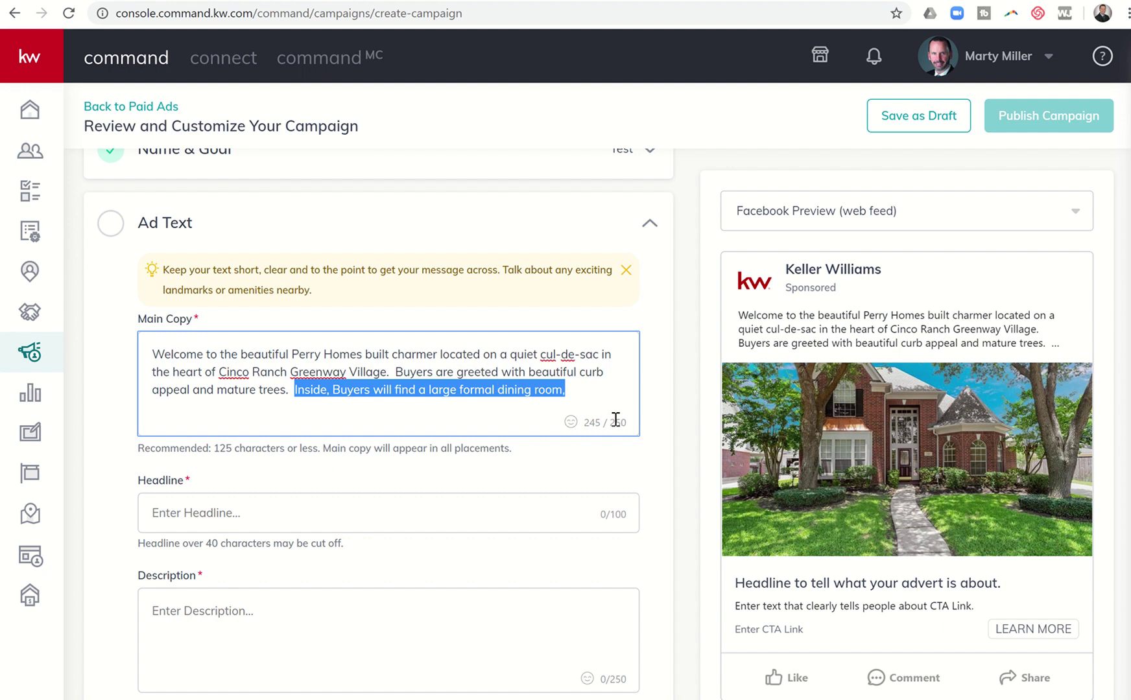
pyautogui.press('BackSpace')
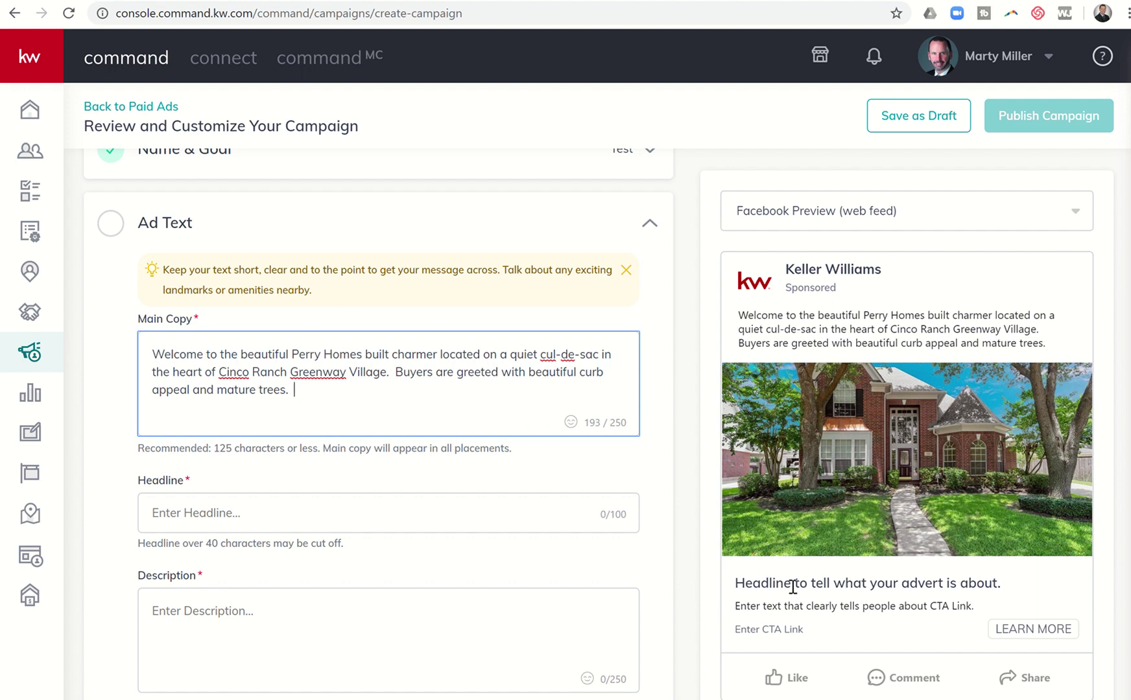
# - Enter "Click Here For More Information" as the ad headline and go to the empty description field
pyautogui.click(485, 500)
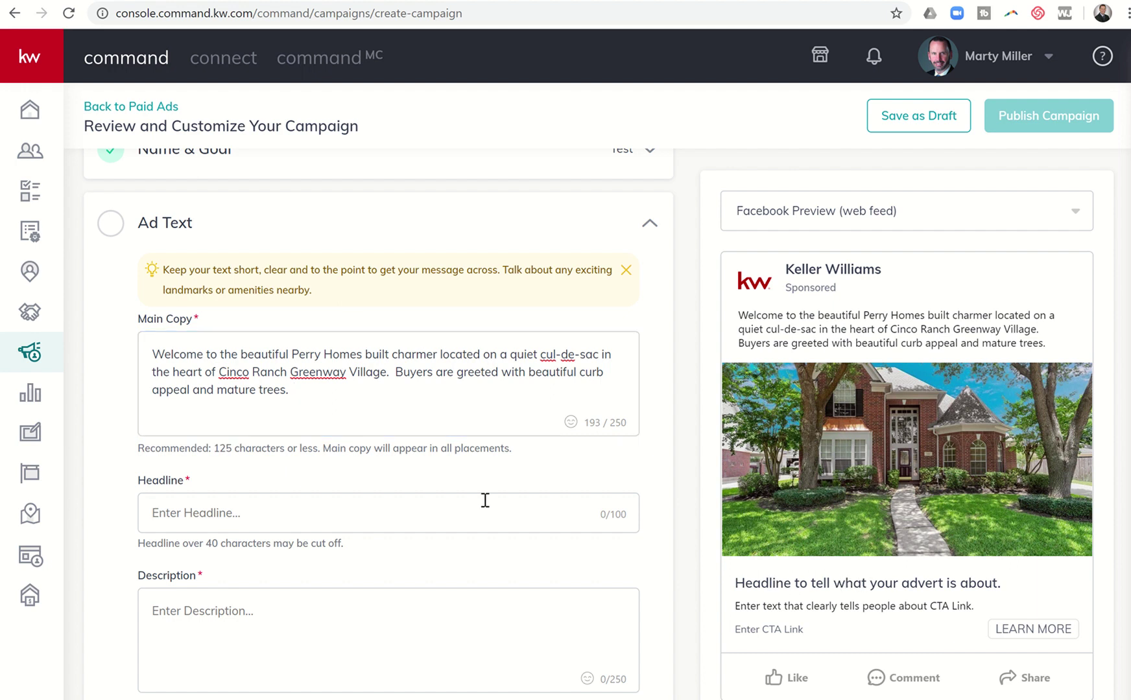
pyautogui.write('Clci')
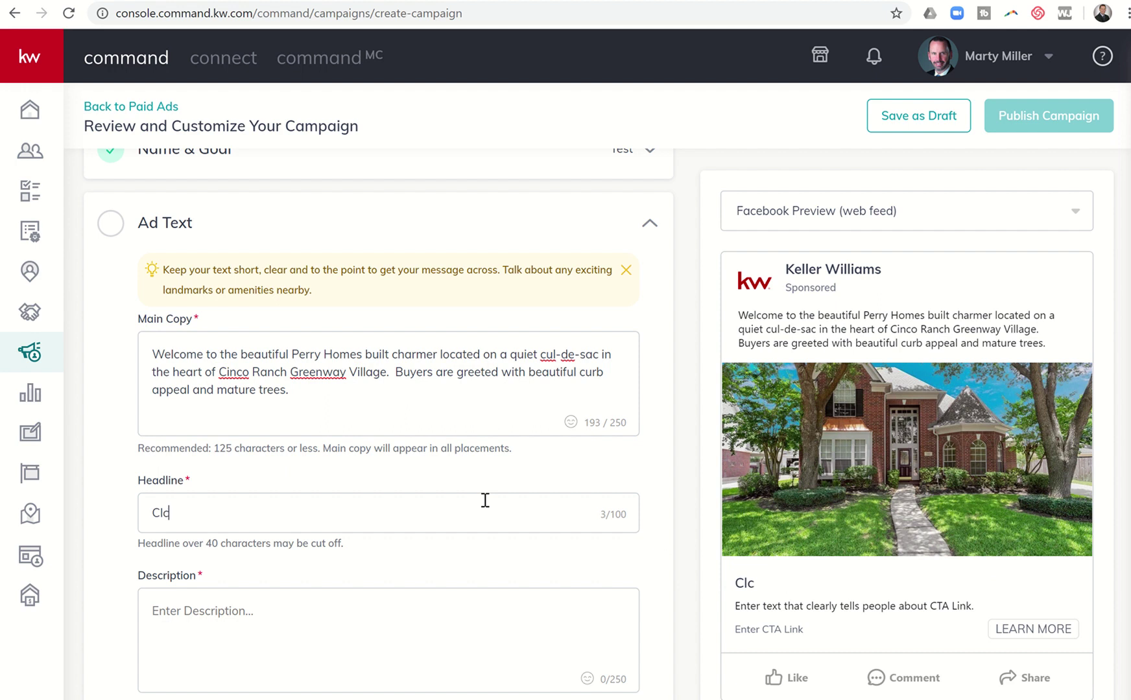
pyautogui.press('BackSpace')
pyautogui.write('ick er')
pyautogui.press('BackSpace')
pyautogui.press('BackSpace')
pyautogui.write('Here For MOre')
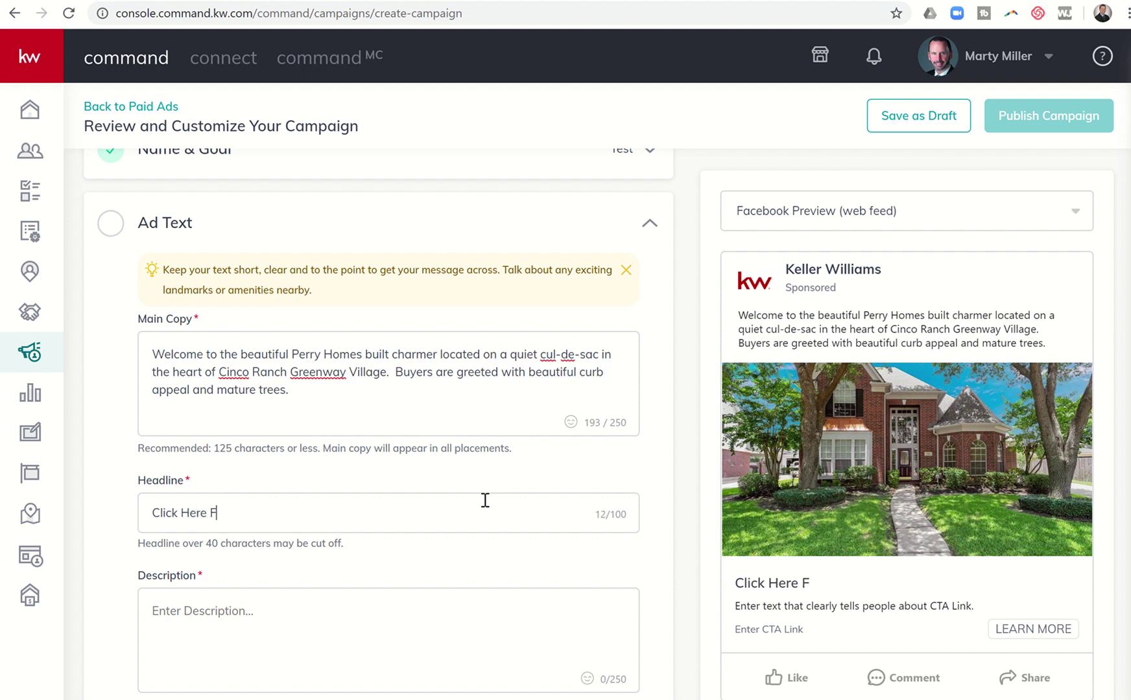
pyautogui.press('BackSpace')
pyautogui.press('BackSpace')
pyautogui.press('BackSpace')
pyautogui.press('BackSpace')
pyautogui.write('ore Information')
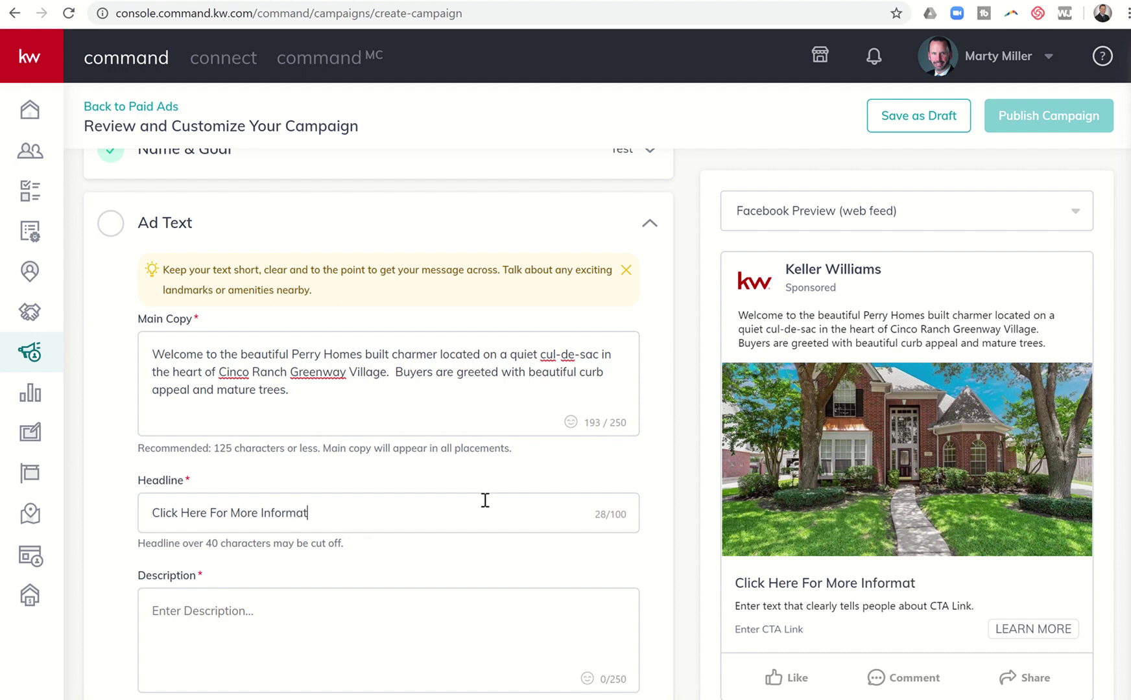
pyautogui.click(337, 624)
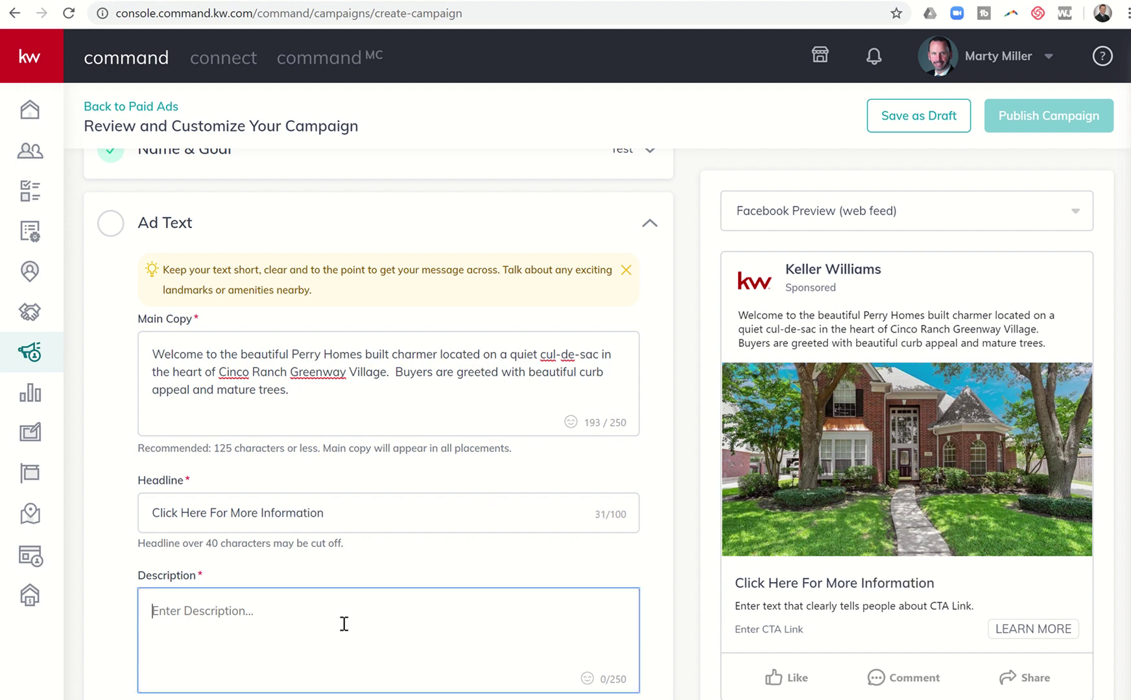
pyautogui.scroll(-3, 489, 584)
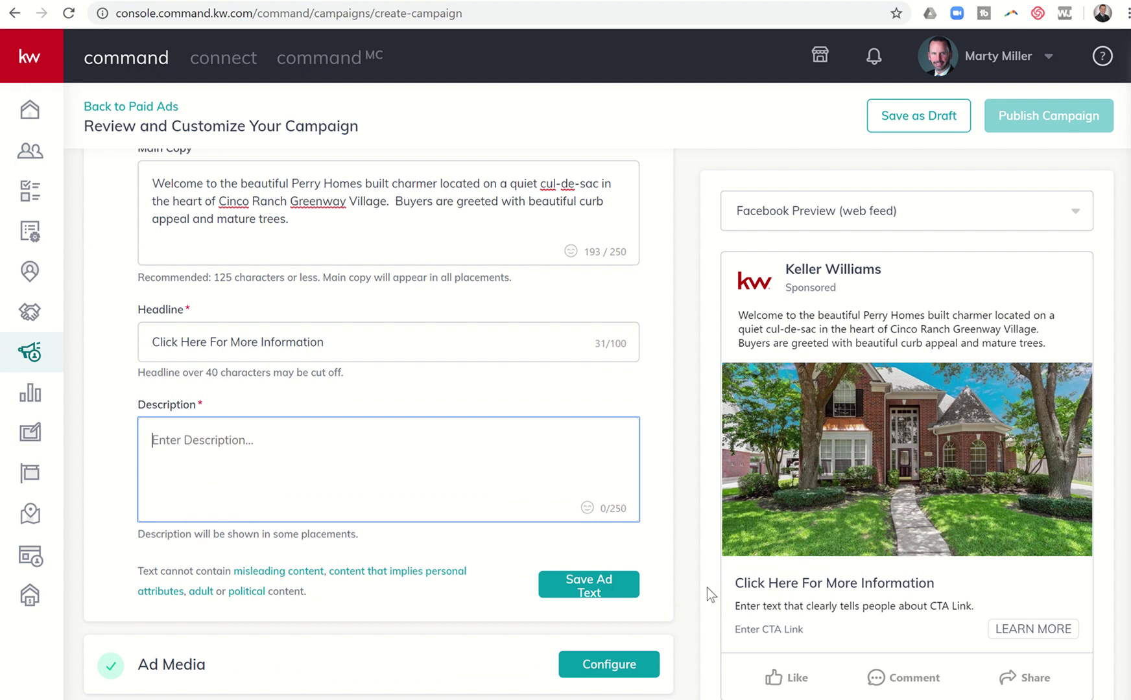
pyautogui.write('dsf')
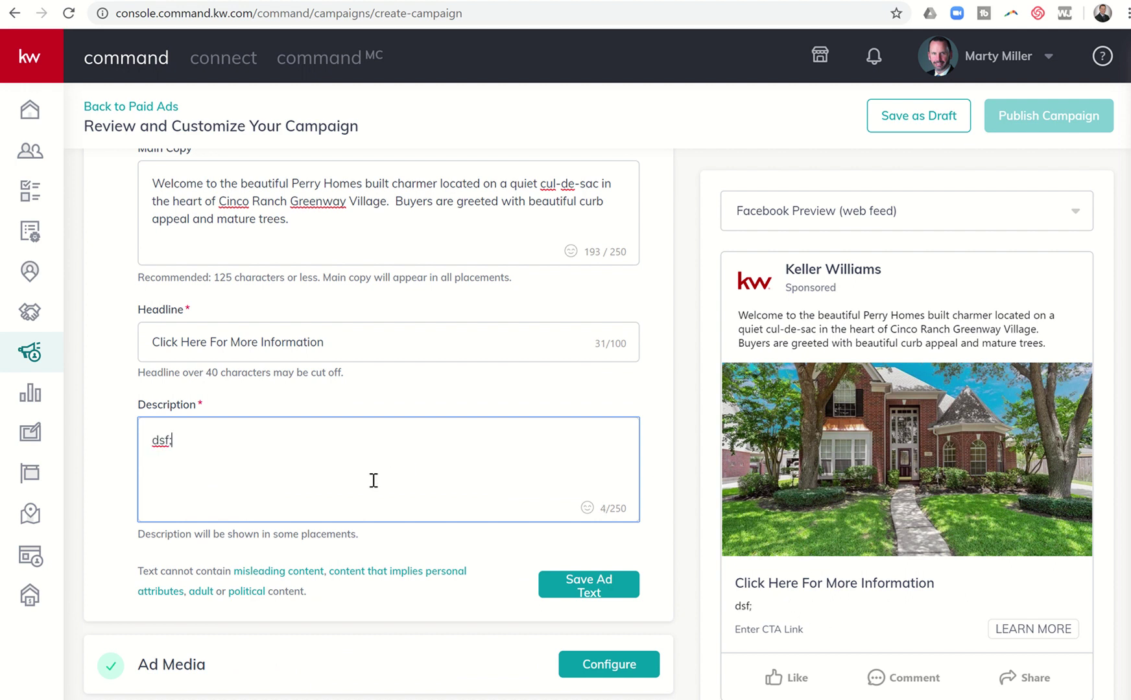
pyautogui.write('j')
pyautogui.press('BackSpace')
pyautogui.press('BackSpace')
pyautogui.press('BackSpace')
pyautogui.press('BackSpace')
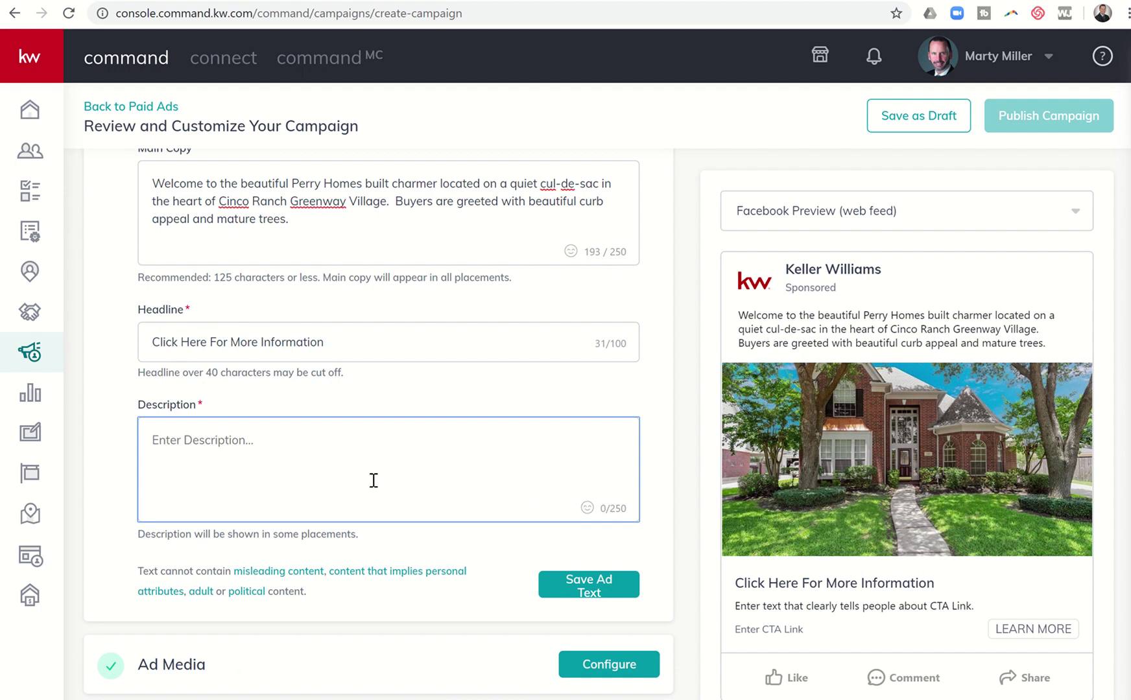
# - Begin the ad description with "To Find Out the Price, Square Footage and to Arrange a Private Showing,"
pyautogui.write('To FInd')
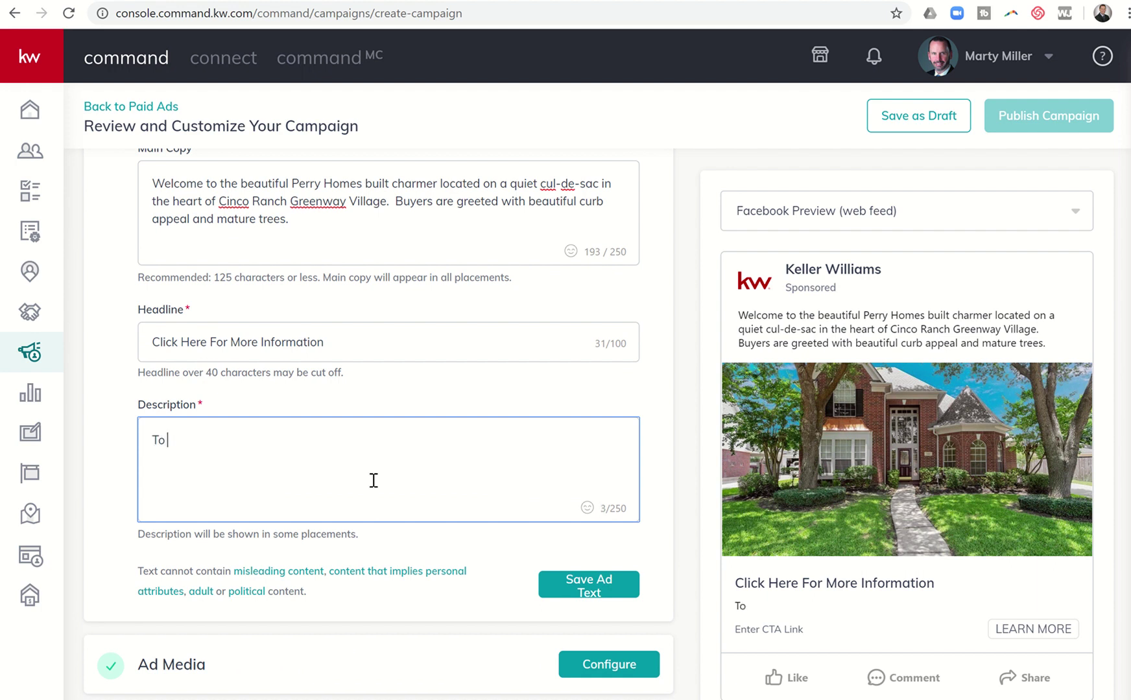
pyautogui.press('BackSpace')
pyautogui.press('BackSpace')
pyautogui.press('BackSpace')
pyautogui.write('ind Out the ')
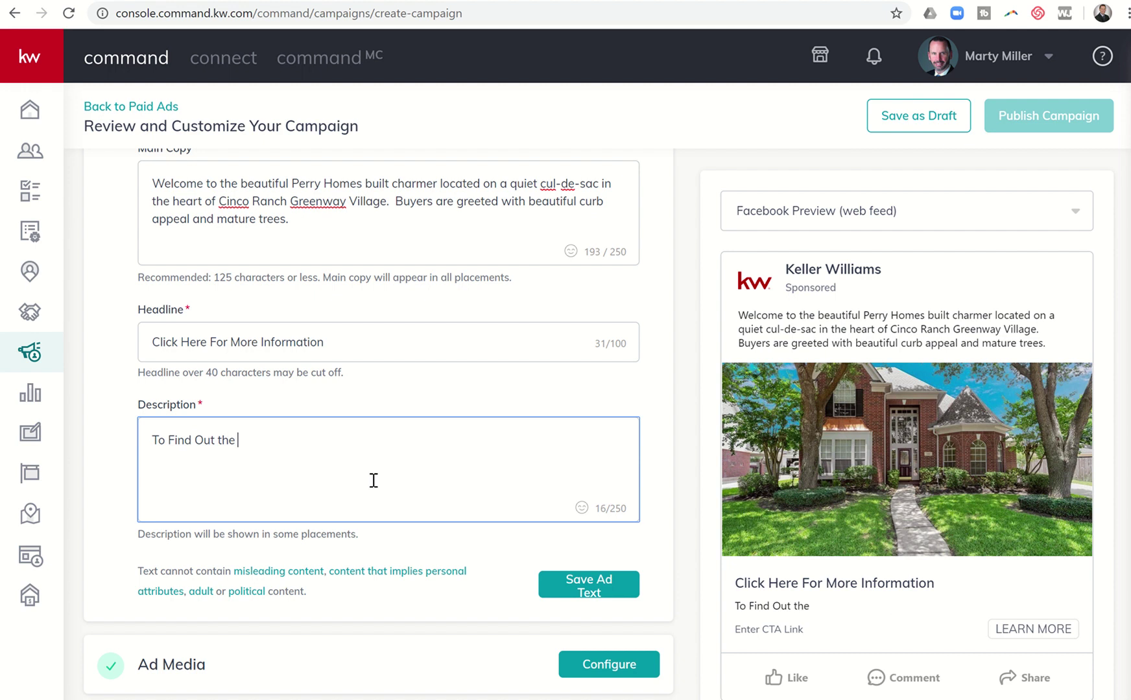
pyautogui.write('Price, Square Footage ')
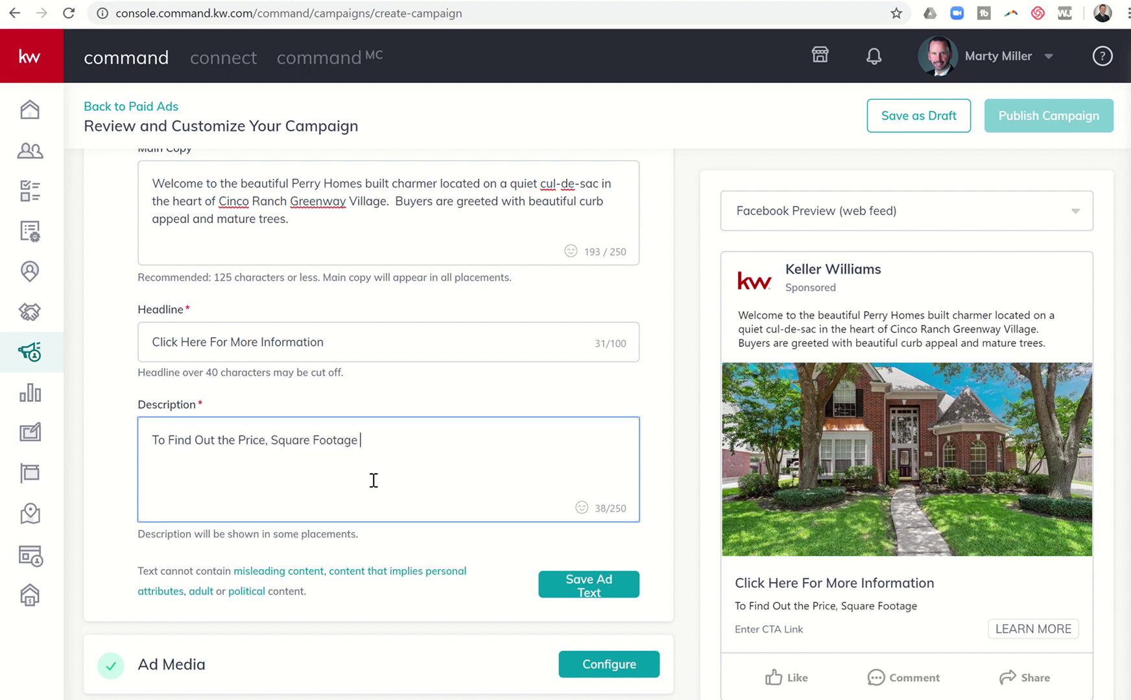
pyautogui.write('and to Arrange a Pr')
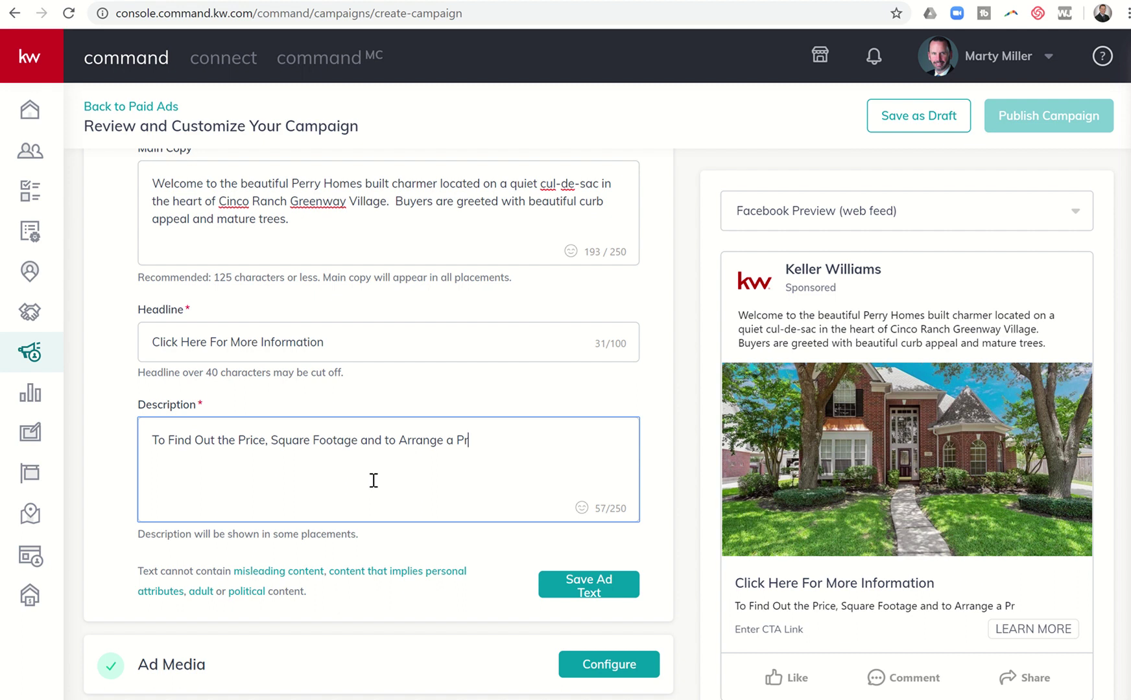
pyautogui.write('ivate Showing, ')
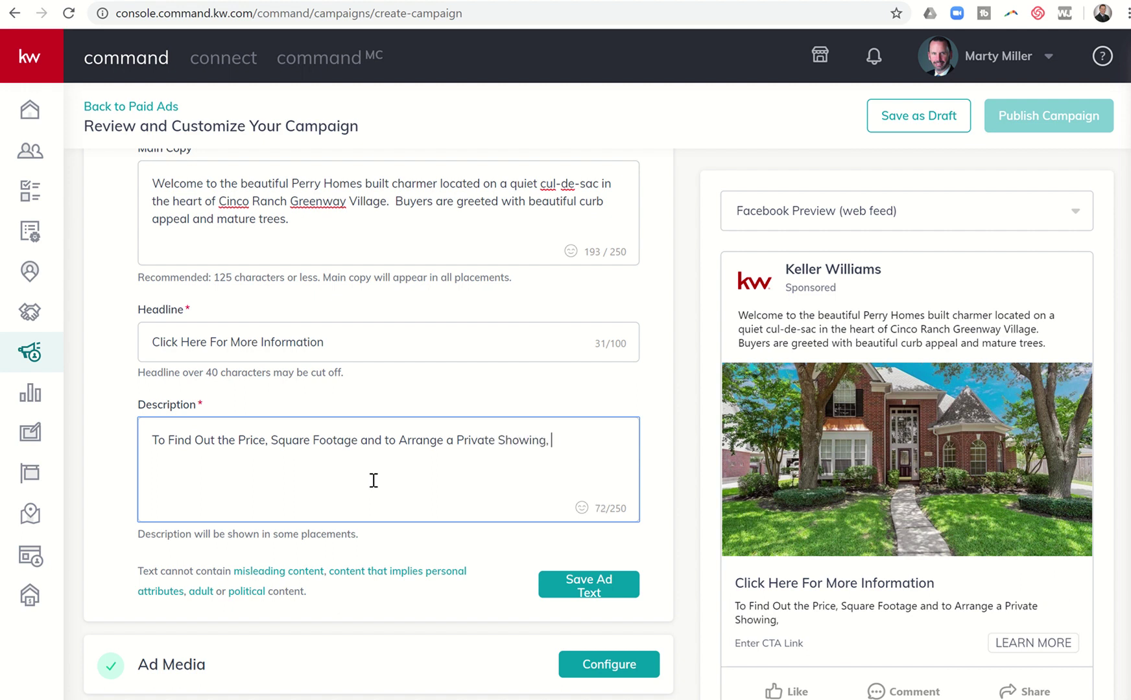
# - Complete the description sentence with "please Click the Learn More Button."
pyautogui.write('please Clic')
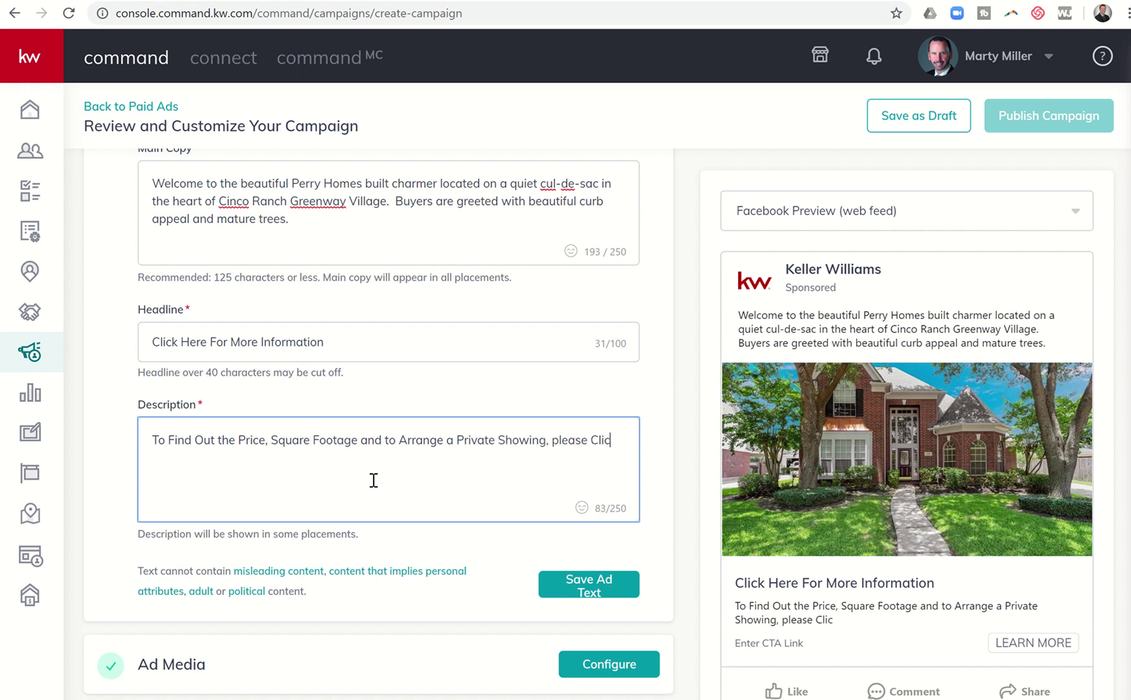
pyautogui.write('k the Lean')
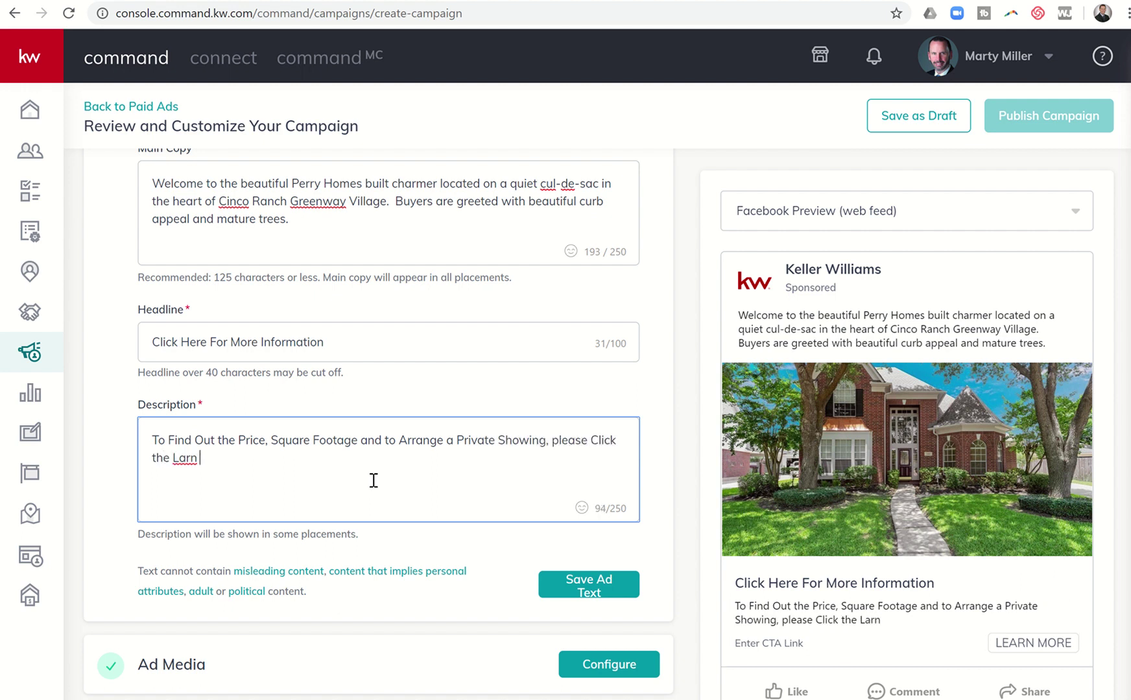
pyautogui.press('BackSpace')
pyautogui.press('BackSpace')
pyautogui.write('a')
pyautogui.press('BackSpace')
pyautogui.write('anr')
pyautogui.press('BackSpace')
pyautogui.press('BackSpace')
pyautogui.write('rn More')
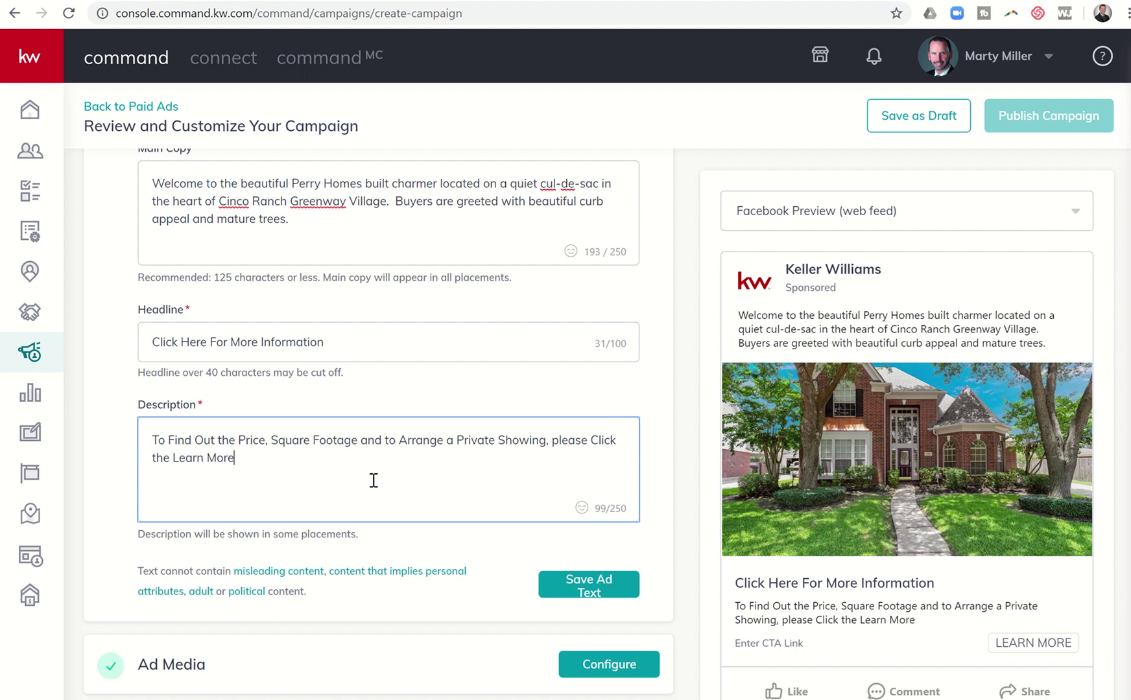
pyautogui.write(' Button.')
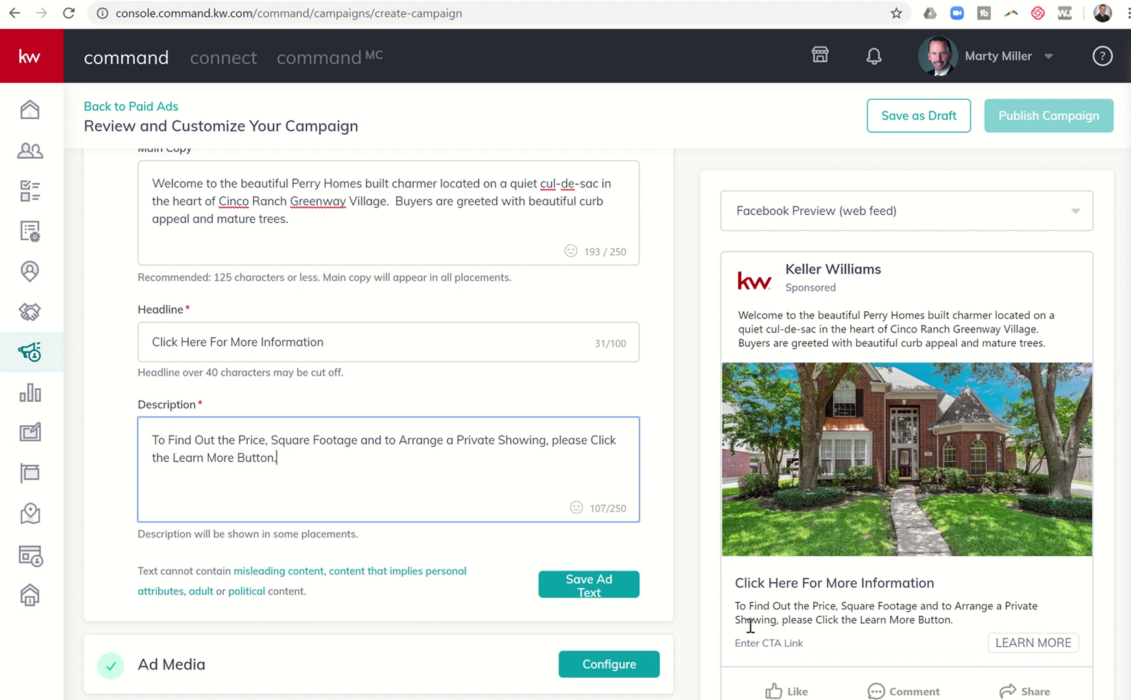
# - Replace "Learn More" in the description with the capitalized "LEARN MORE"
pyautogui.click(234, 459)
pyautogui.press('BackSpace')
pyautogui.press('BackSpace')
pyautogui.press('BackSpace')
pyautogui.press('BackSpace')
pyautogui.press('BackSpace')
pyautogui.press('BackSpace')
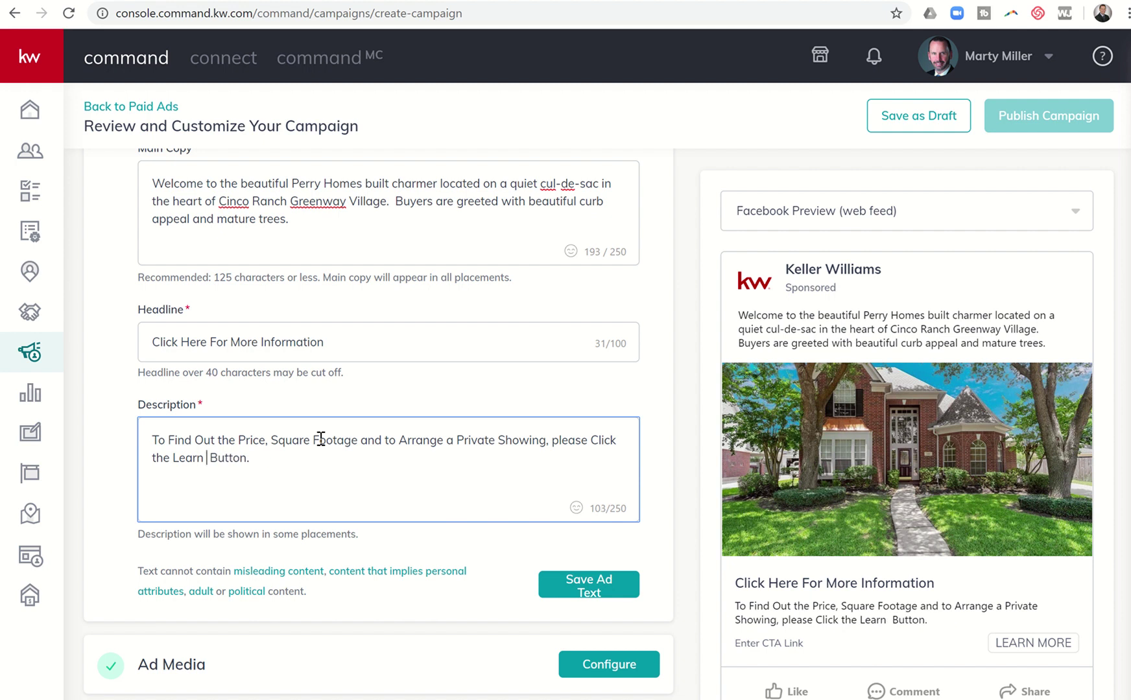
pyautogui.press('BackSpace')
pyautogui.press('BackSpace')
pyautogui.press('BackSpace')
pyautogui.press('BackSpace')
pyautogui.write('L')
pyautogui.press('BackSpace')
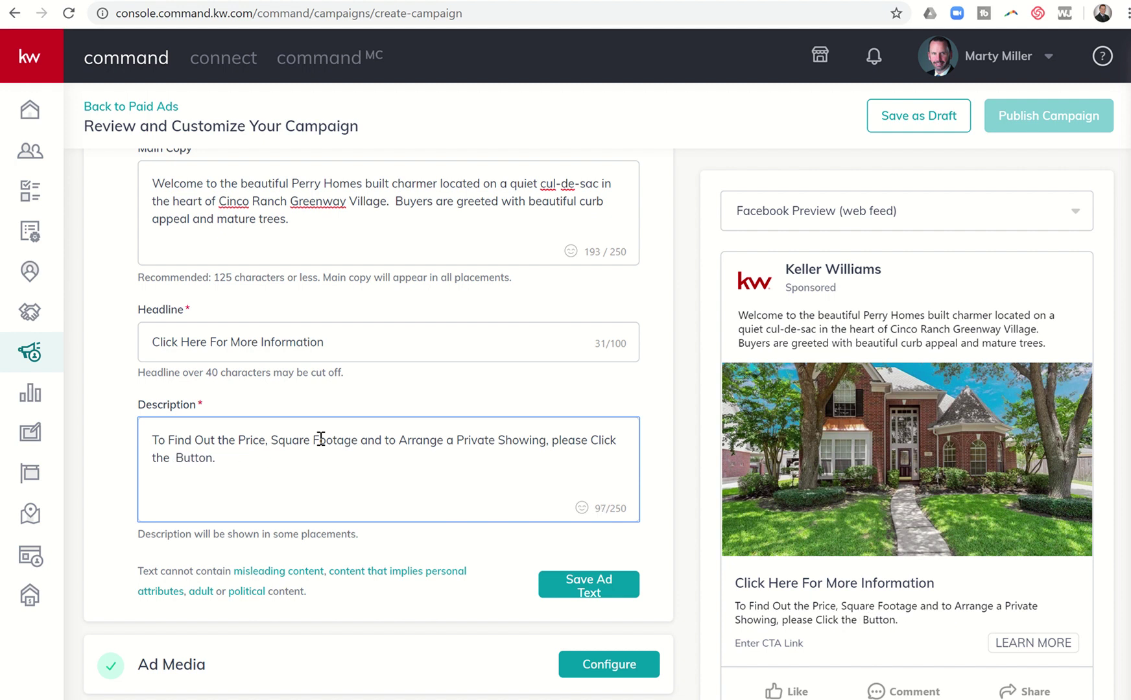
pyautogui.write('LEARN MORE')
pyautogui.press('BackSpace')
pyautogui.press('BackSpace')
pyautogui.write('ORE:')
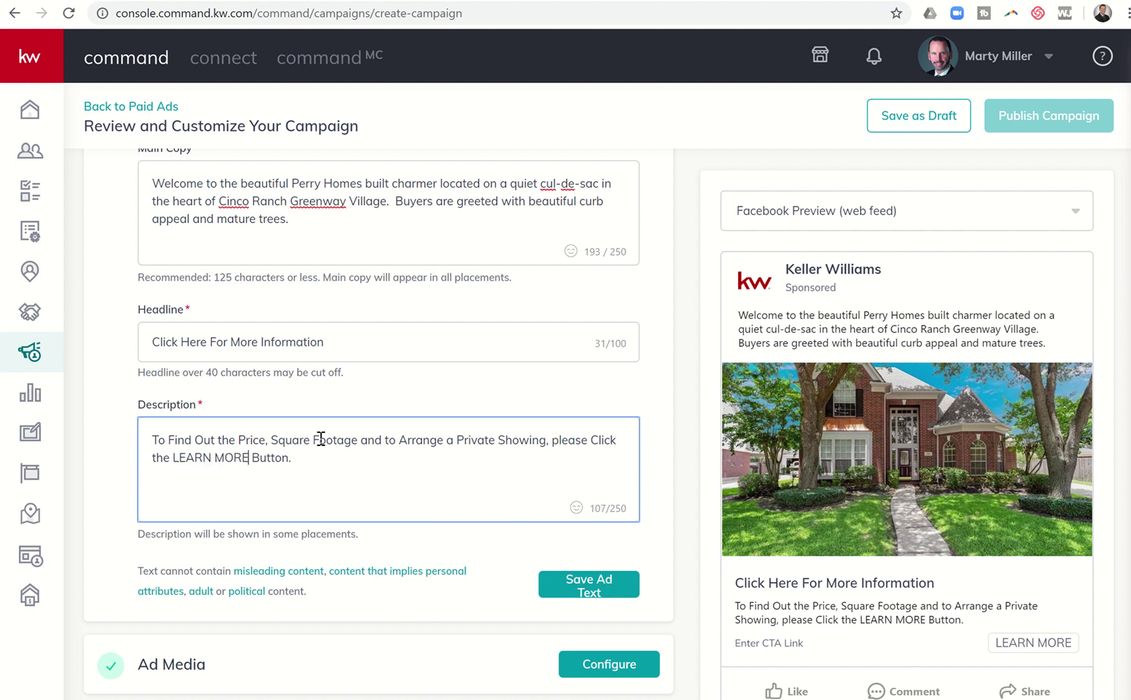
# - Enclose the words LEARN MORE in the ad description in double quotation marks
pyautogui.press('BackSpace')
pyautogui.write('"')
pyautogui.click(175, 458)
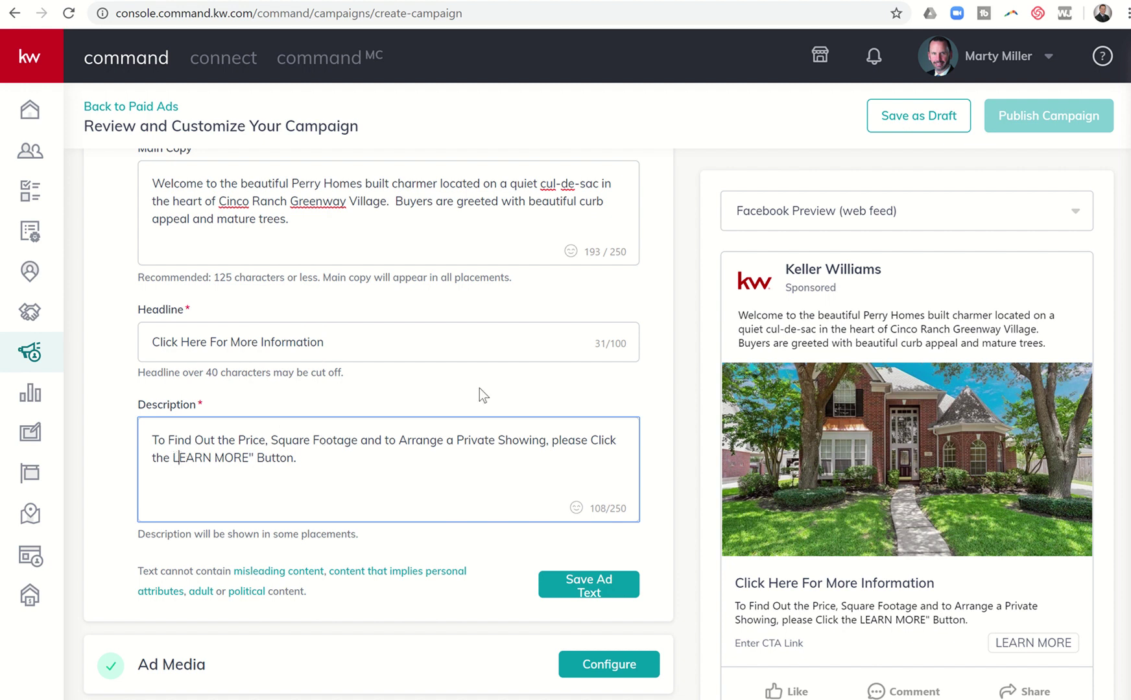
pyautogui.write('"')
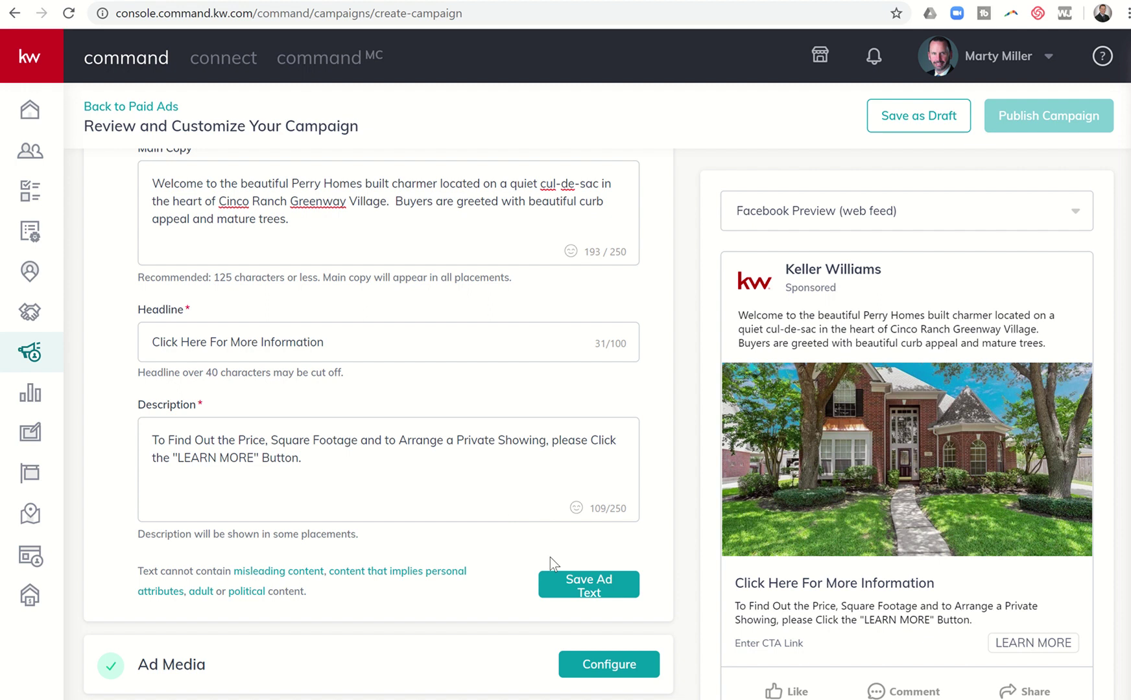
# - Add an exclamation mark to the end of the headline "Click Here For More Information" and save the ad text
pyautogui.click(588, 587)
pyautogui.click(344, 346)
pyautogui.write('!')
pyautogui.scroll(-3, 404, 514)
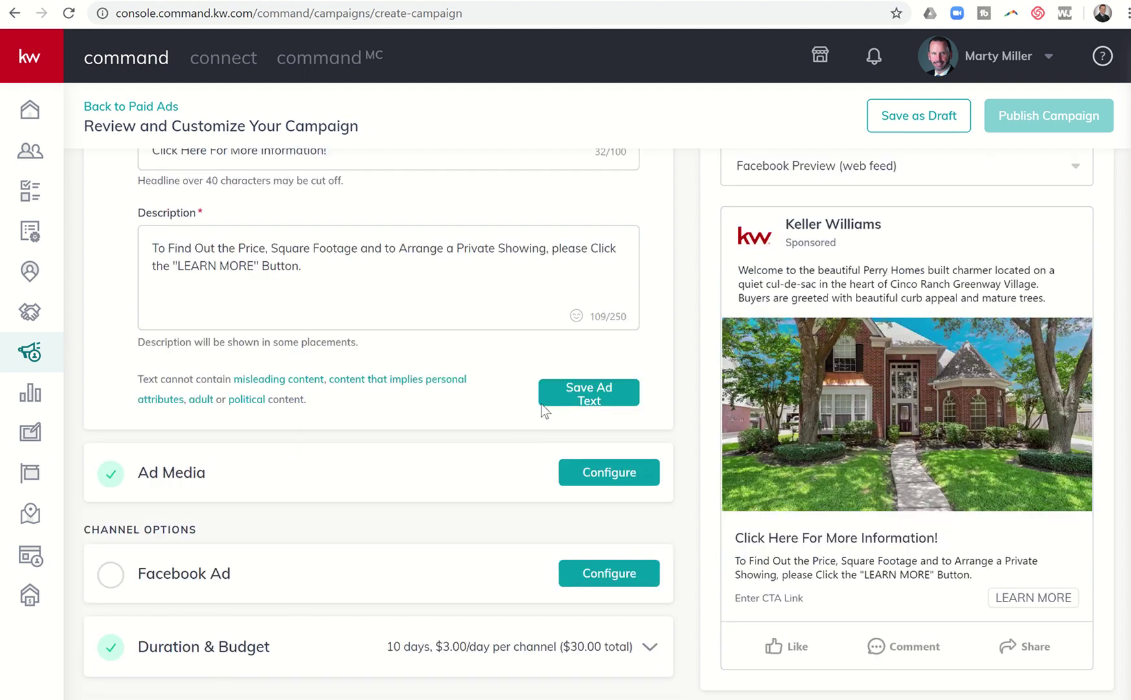
pyautogui.click(556, 393)
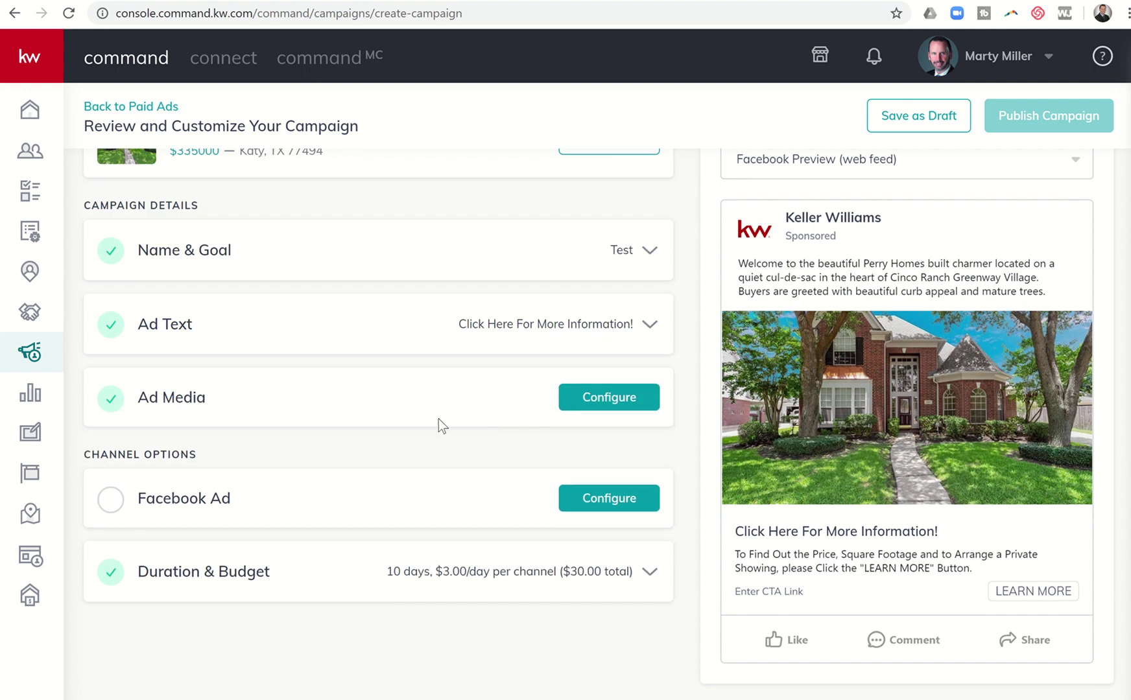
# - Open the ad media settings and browse the listing's photos, closing the media selection without choosing another image
pyautogui.click(585, 397)
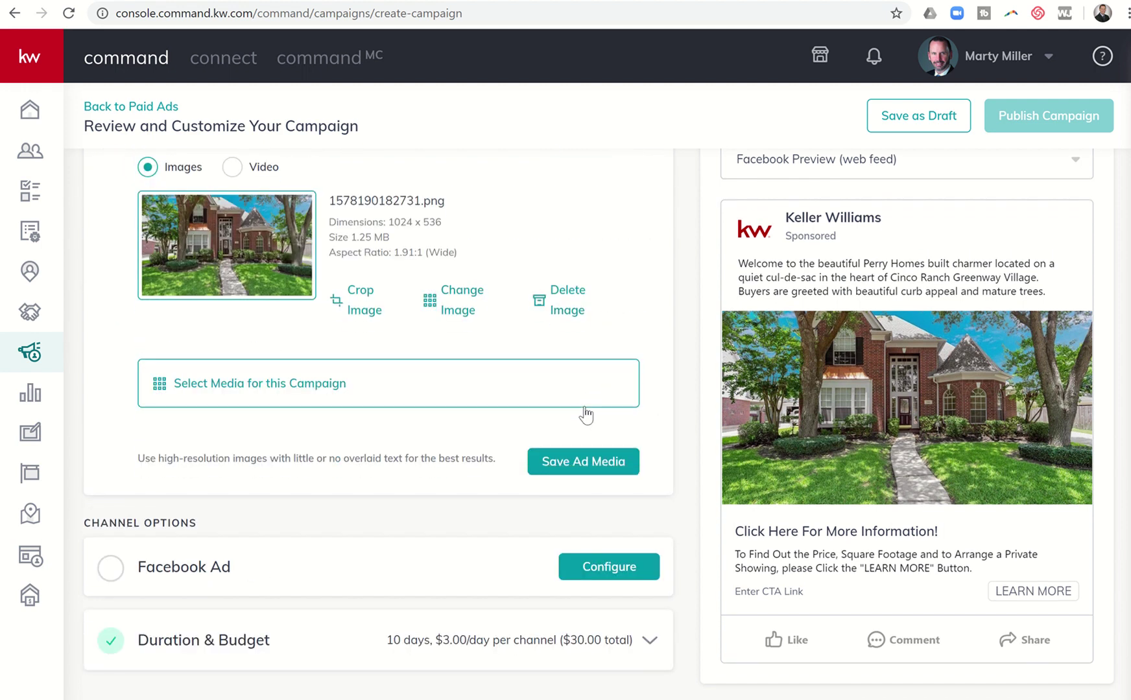
pyautogui.scroll(2, 404, 325)
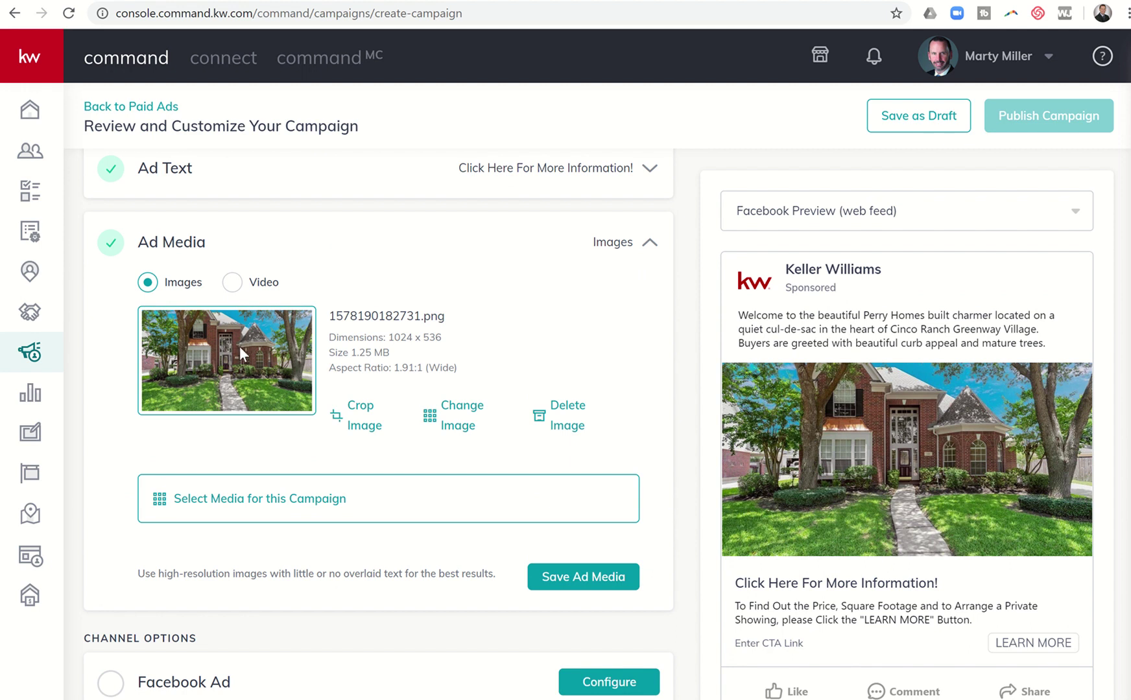
pyautogui.click(212, 496)
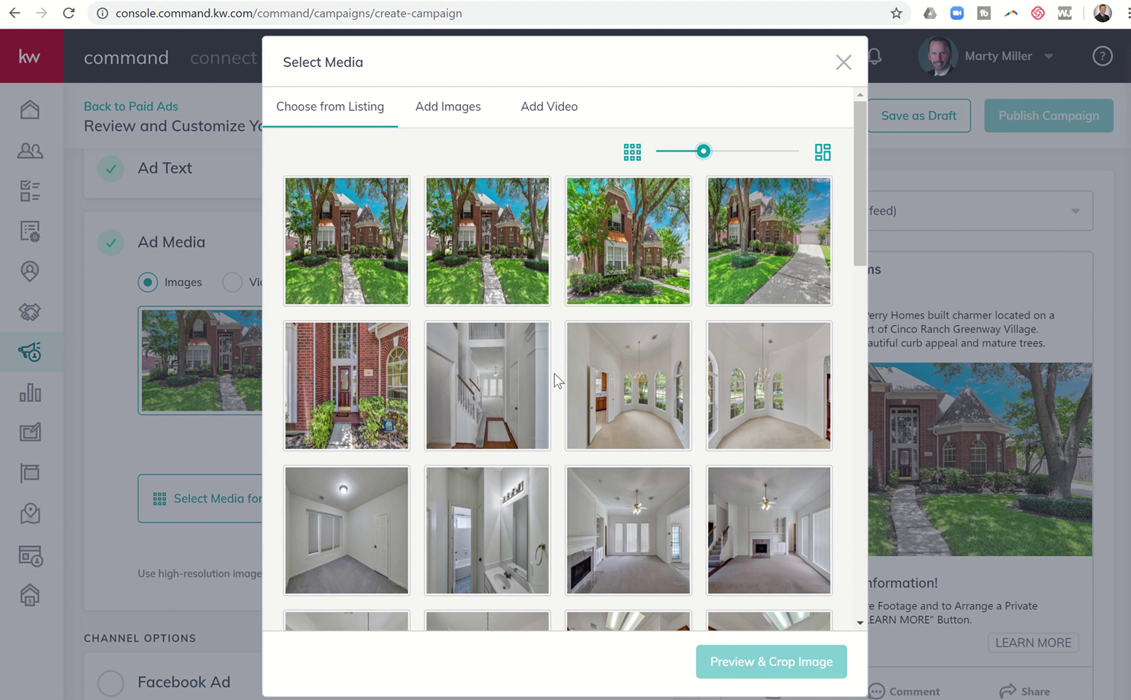
pyautogui.scroll(-4, 555, 374)
pyautogui.scroll(5, 555, 373)
pyautogui.scroll(2, 526, 140)
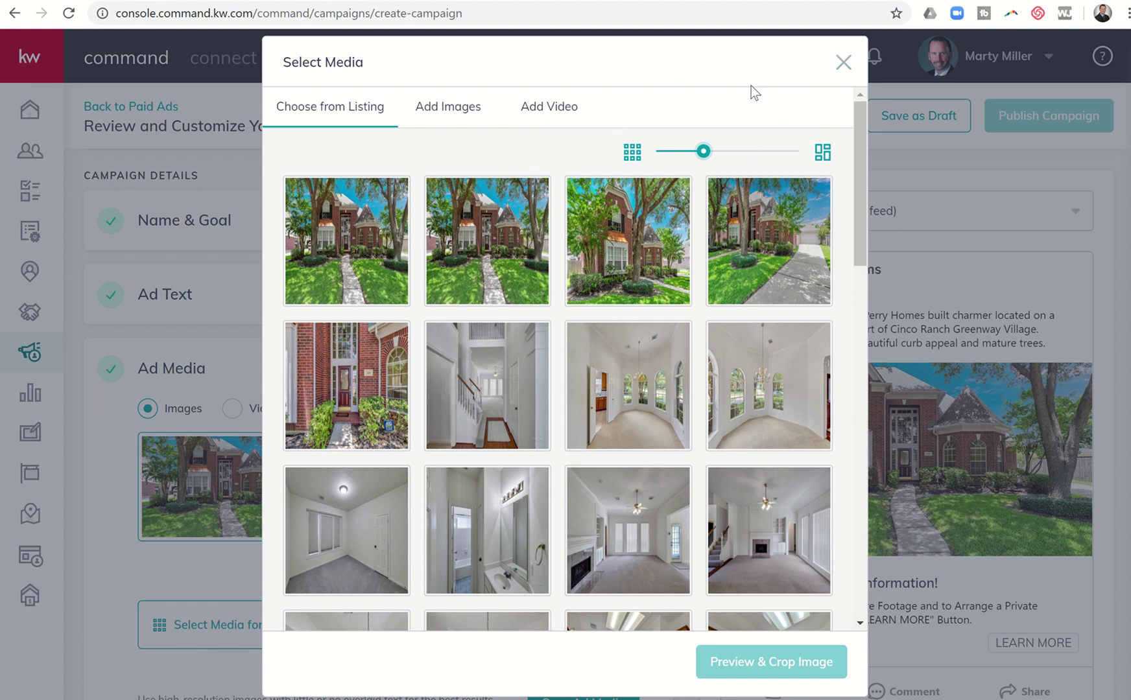
pyautogui.click(843, 63)
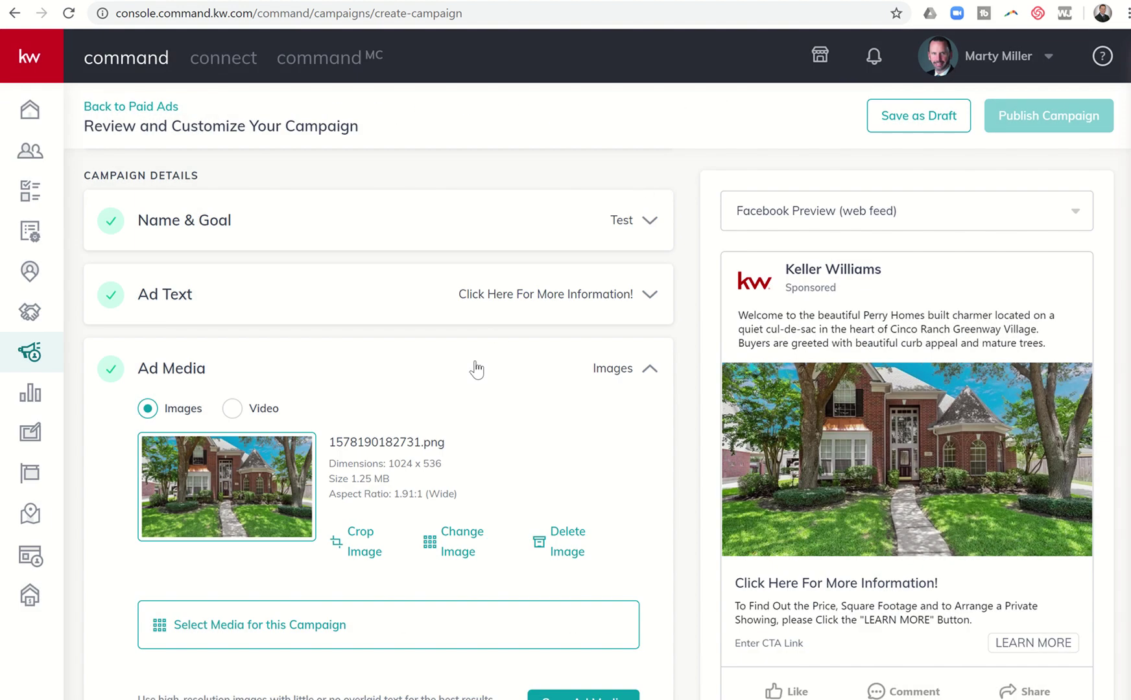
# - Open the Facebook Ad channel settings and select the Summit Property Group Houston page for displaying the ad
pyautogui.scroll(-3, 474, 365)
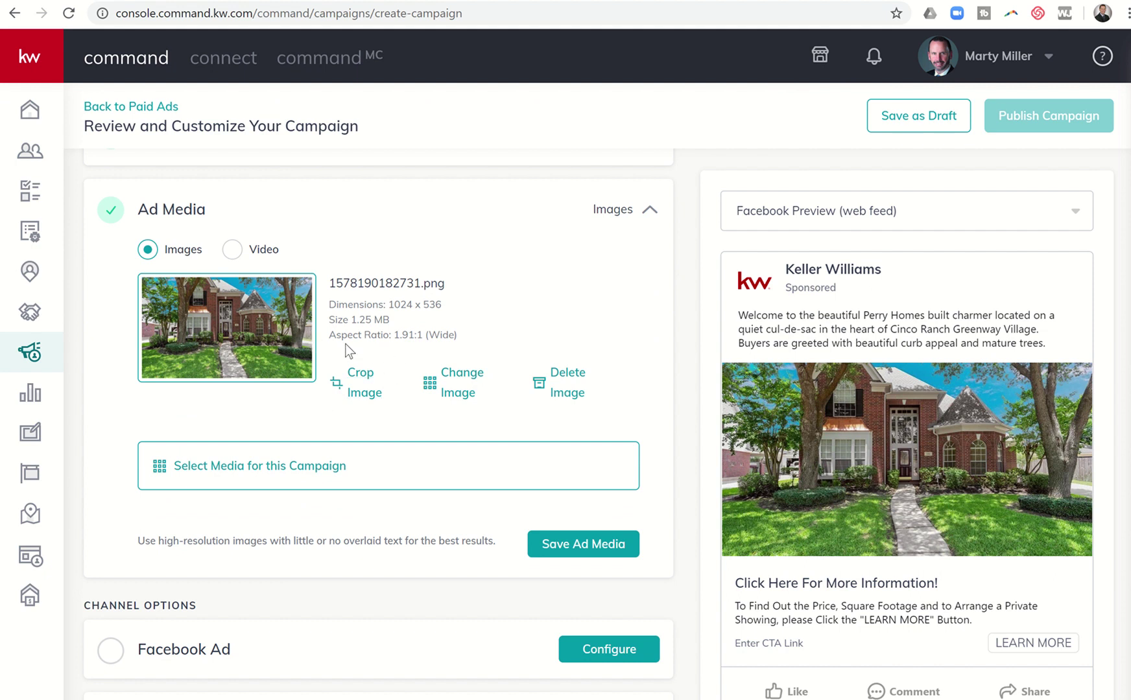
pyautogui.scroll(-1, 383, 432)
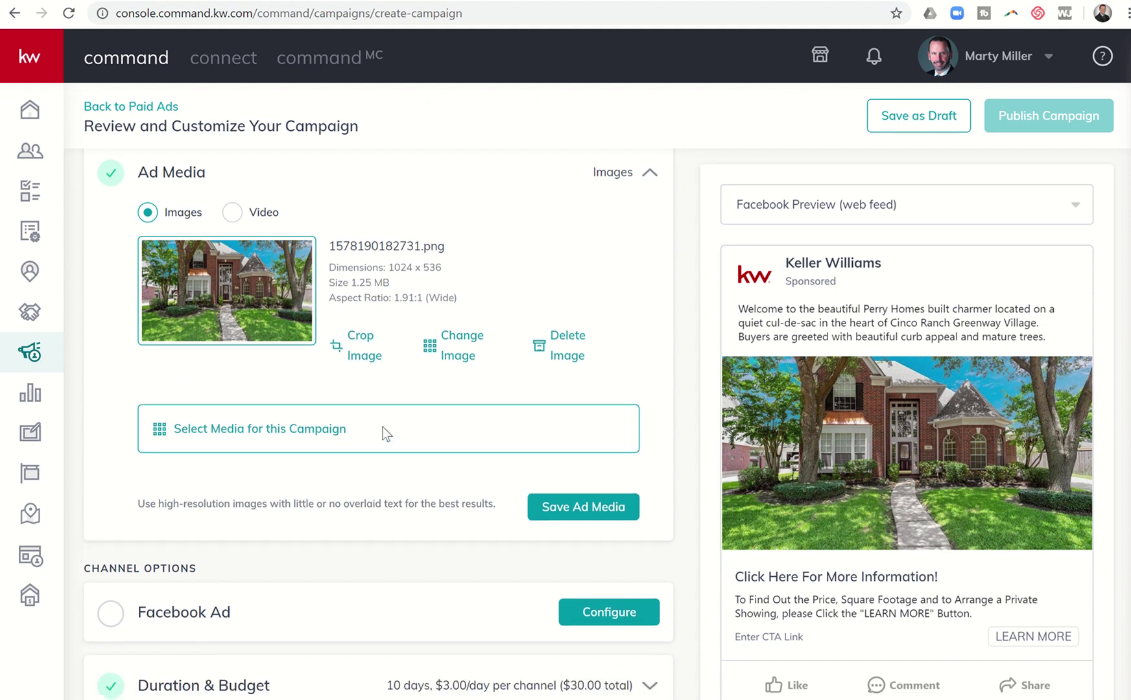
pyautogui.scroll(-1, 383, 430)
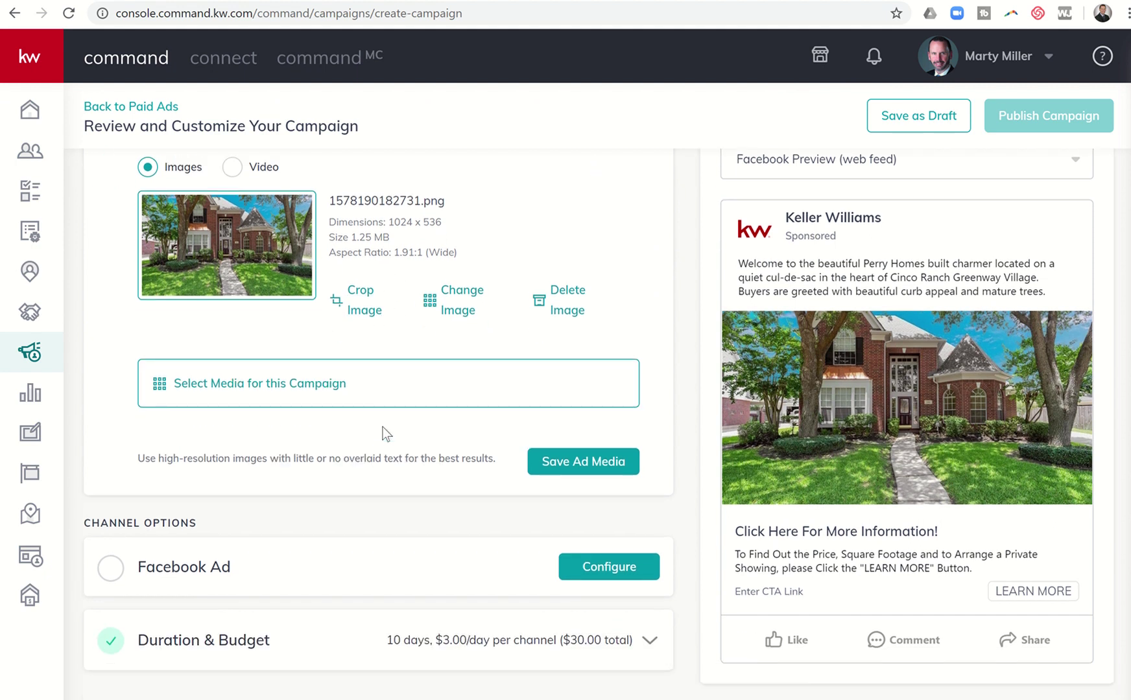
pyautogui.click(172, 568)
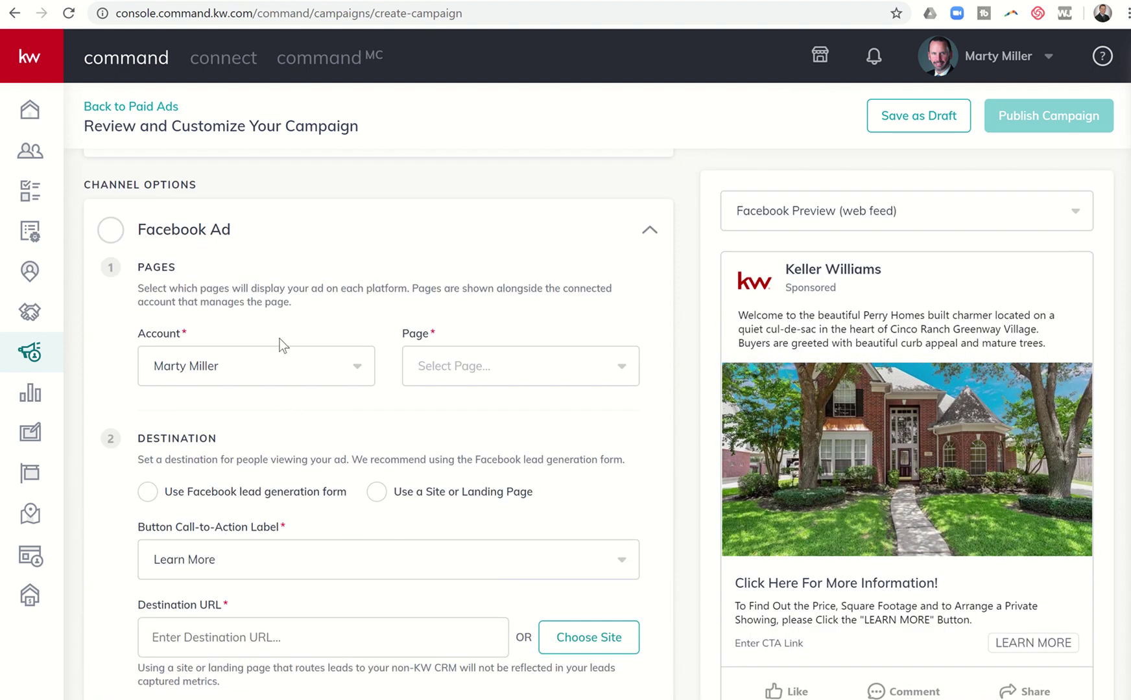
pyautogui.click(455, 366)
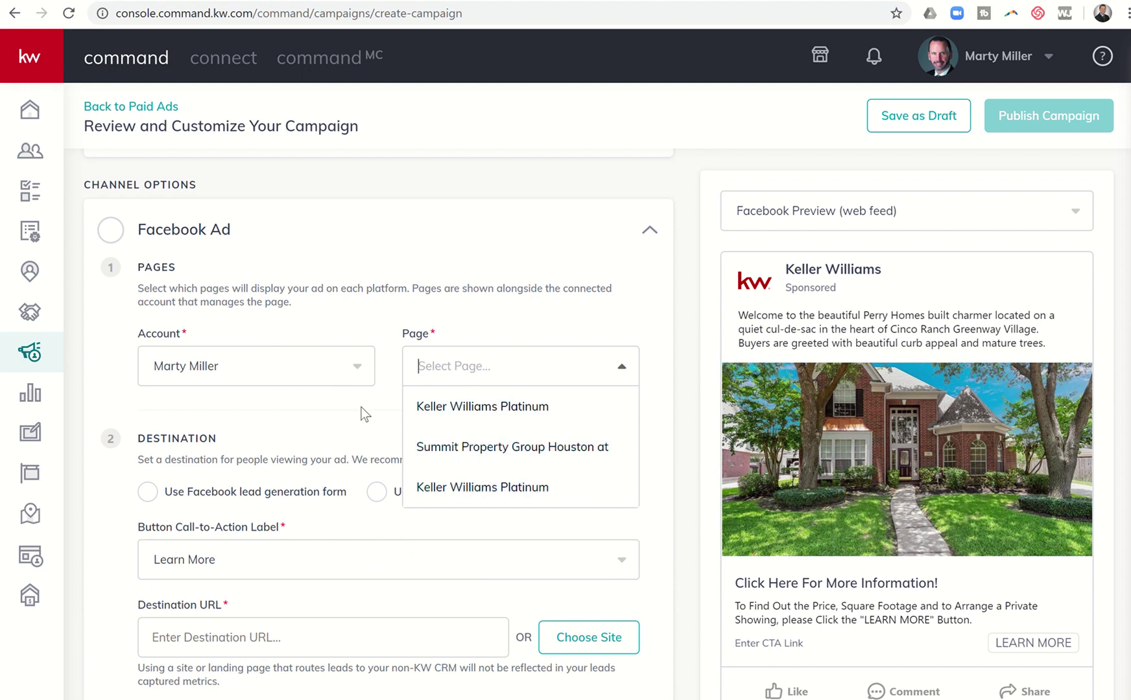
pyautogui.click(440, 449)
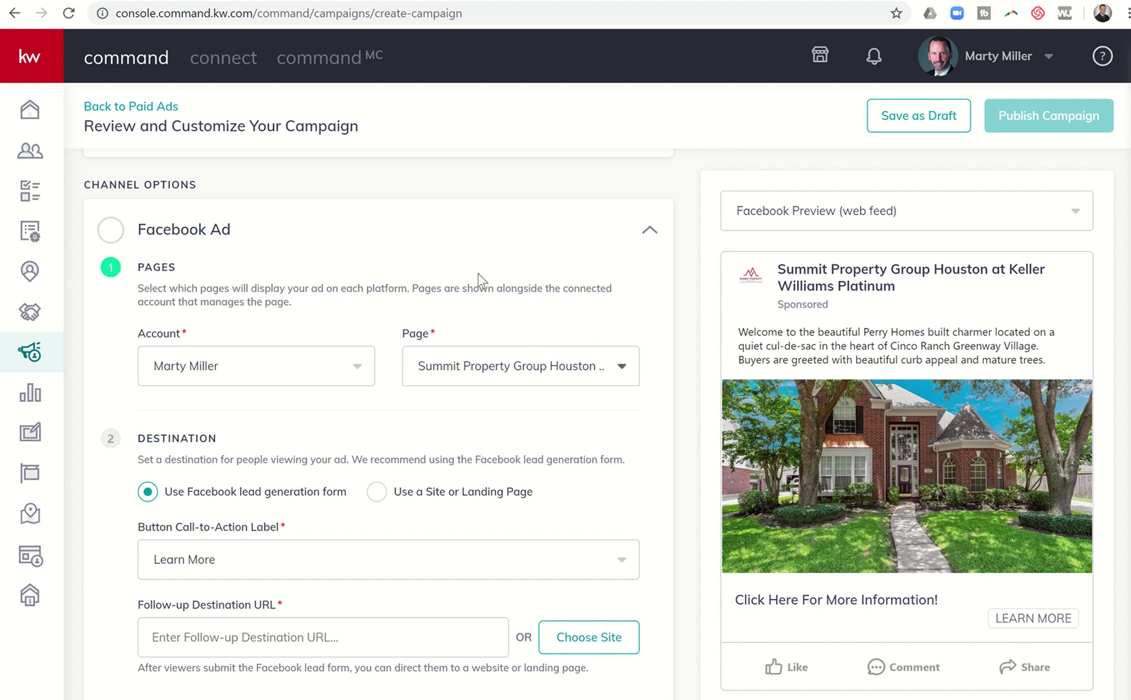
# - Compare the two Facebook ad destination options and choose to use a site or landing page
pyautogui.scroll(-2, 478, 274)
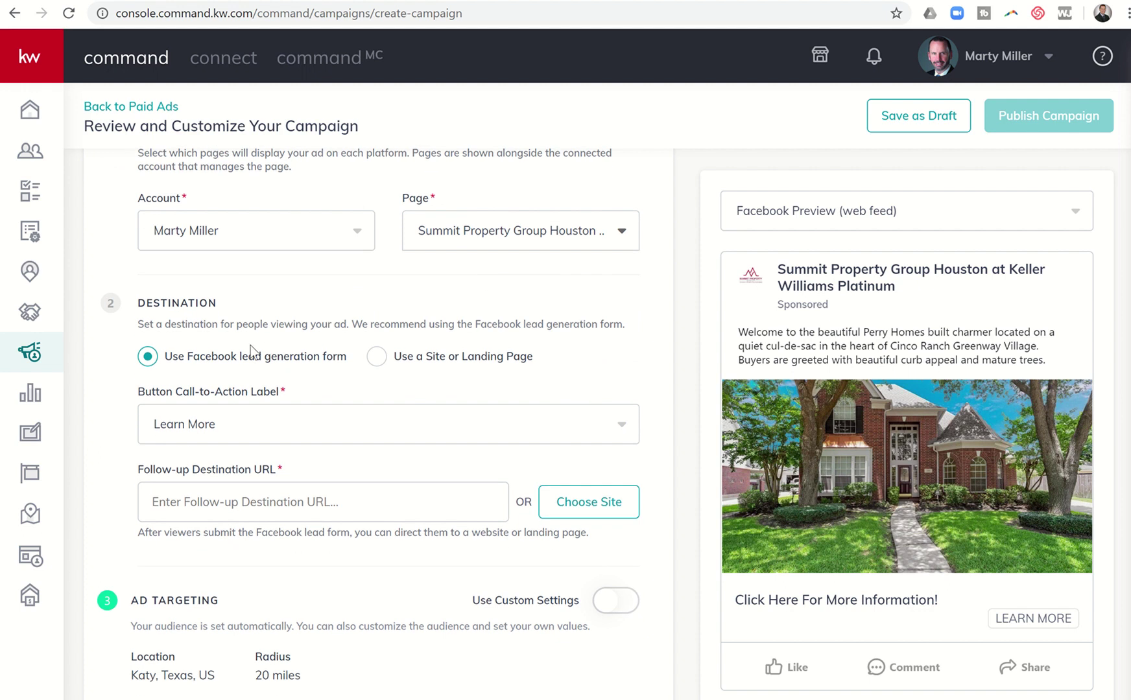
pyautogui.scroll(1, 250, 351)
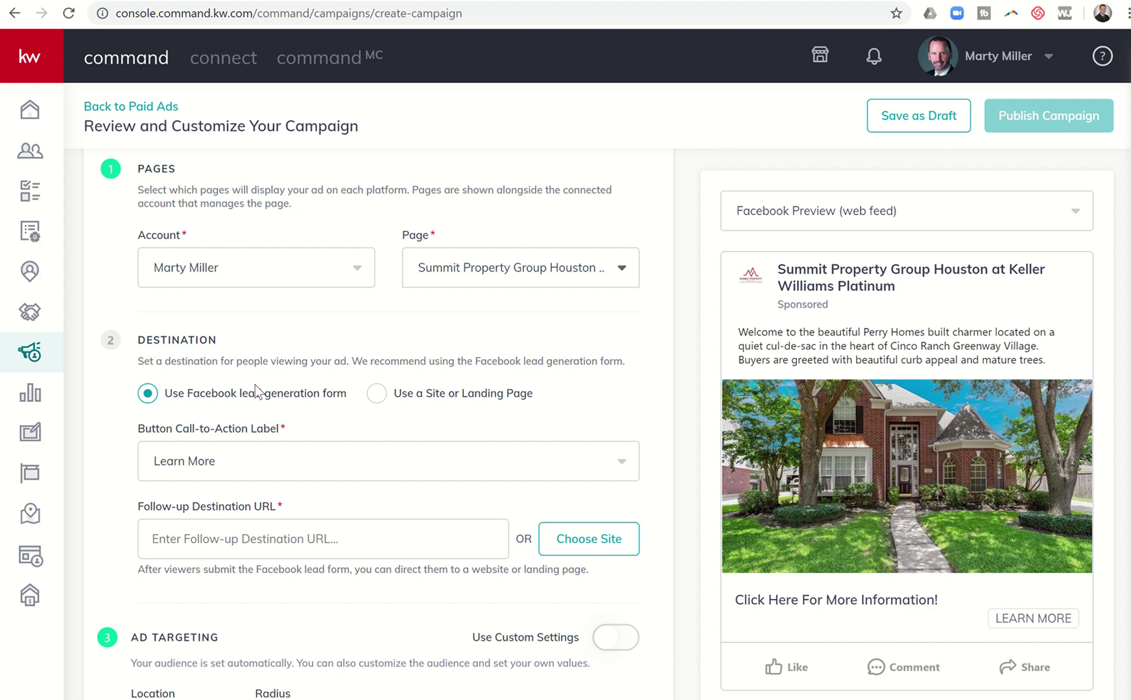
pyautogui.click(376, 395)
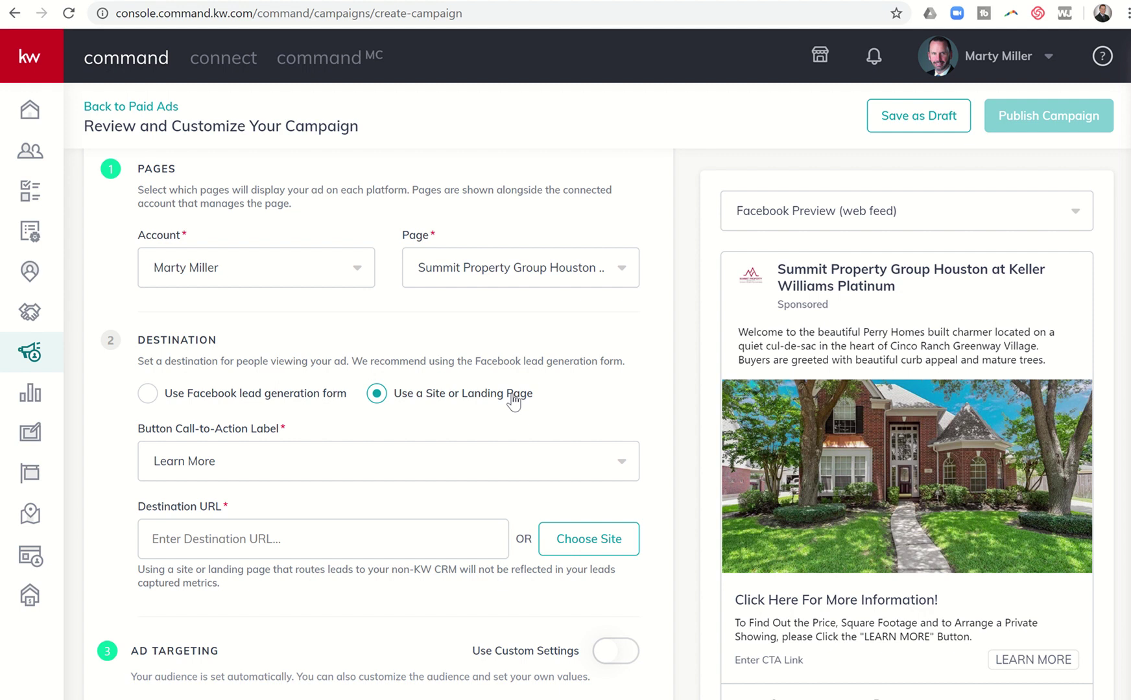
pyautogui.click(148, 394)
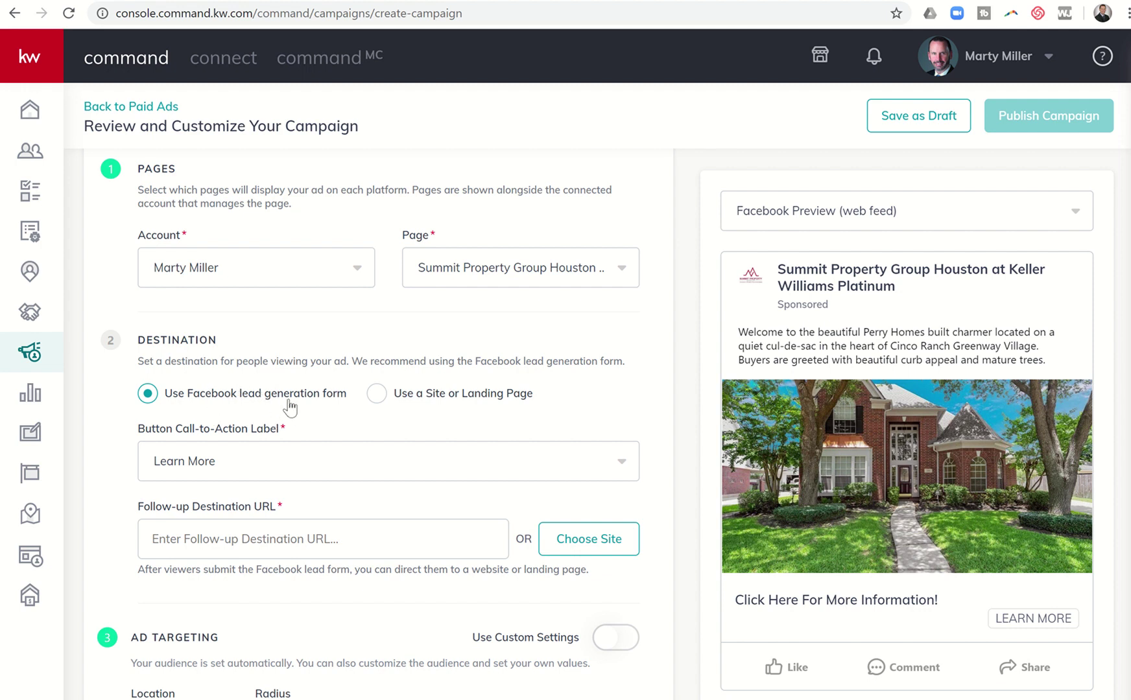
pyautogui.click(376, 396)
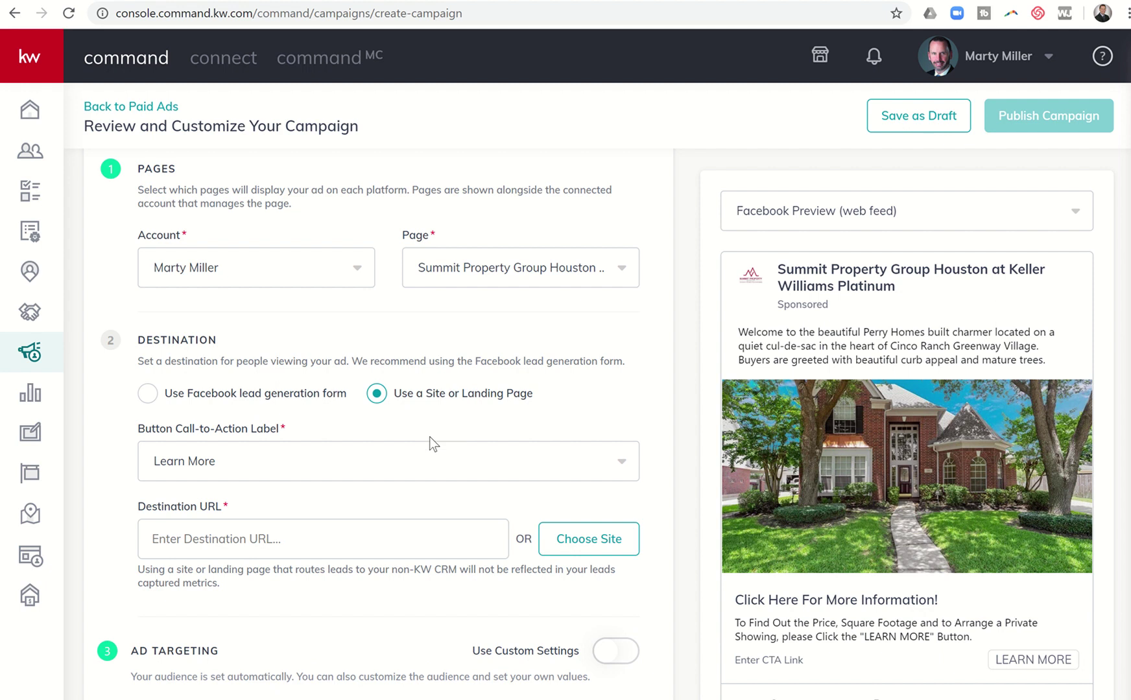
# - Review the available call-to-action labels for the ad button, leaving Learn More selected
pyautogui.scroll(-1, 343, 465)
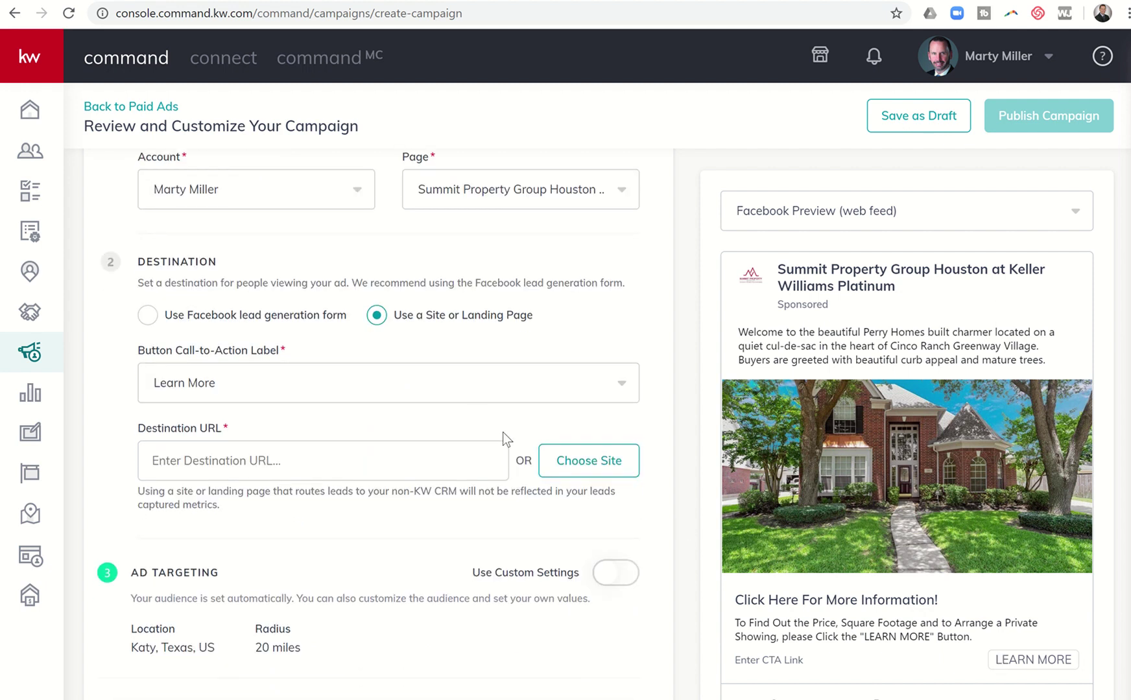
pyautogui.click(472, 387)
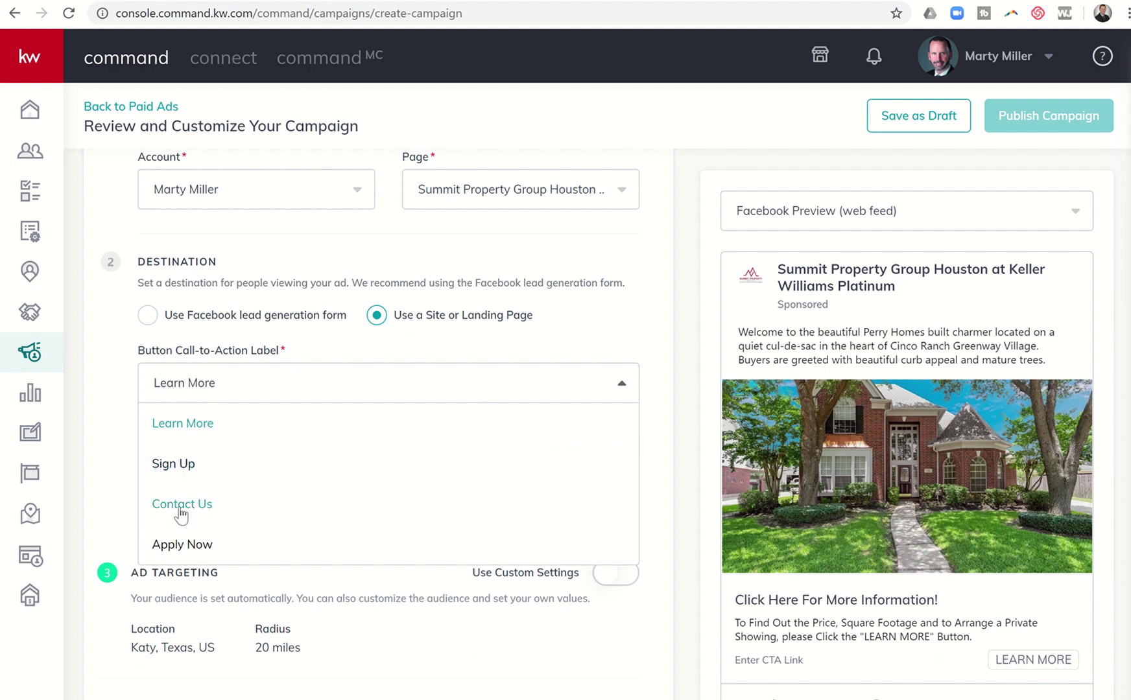
pyautogui.click(145, 437)
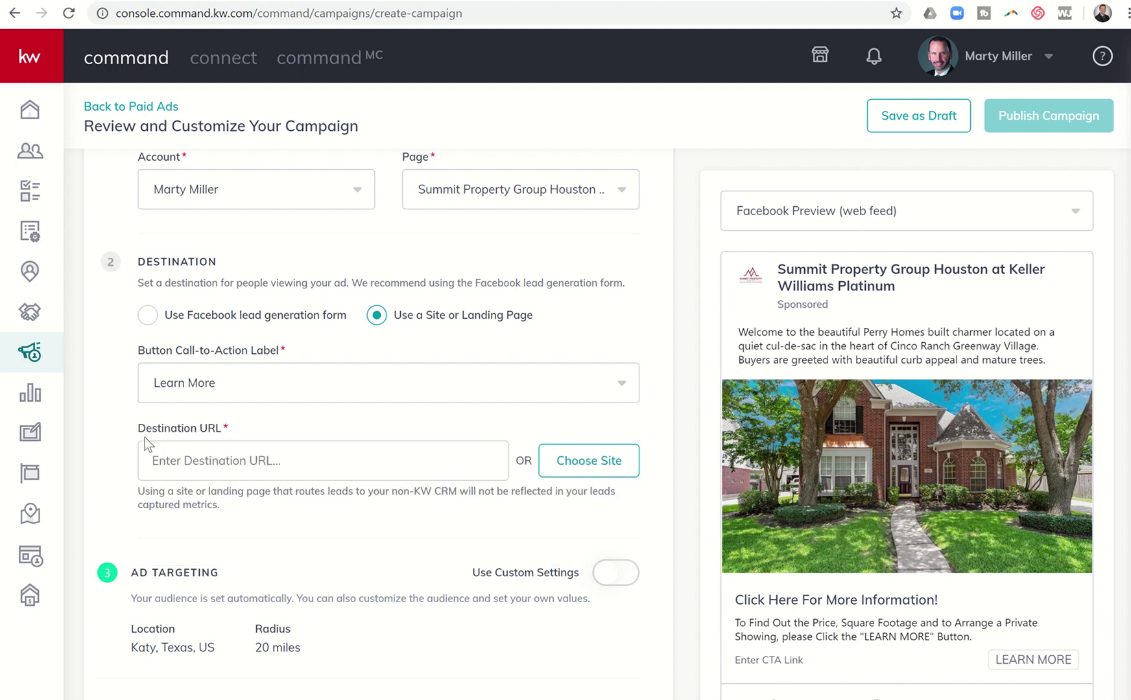
pyautogui.scroll(-2, 145, 437)
pyautogui.click(235, 369)
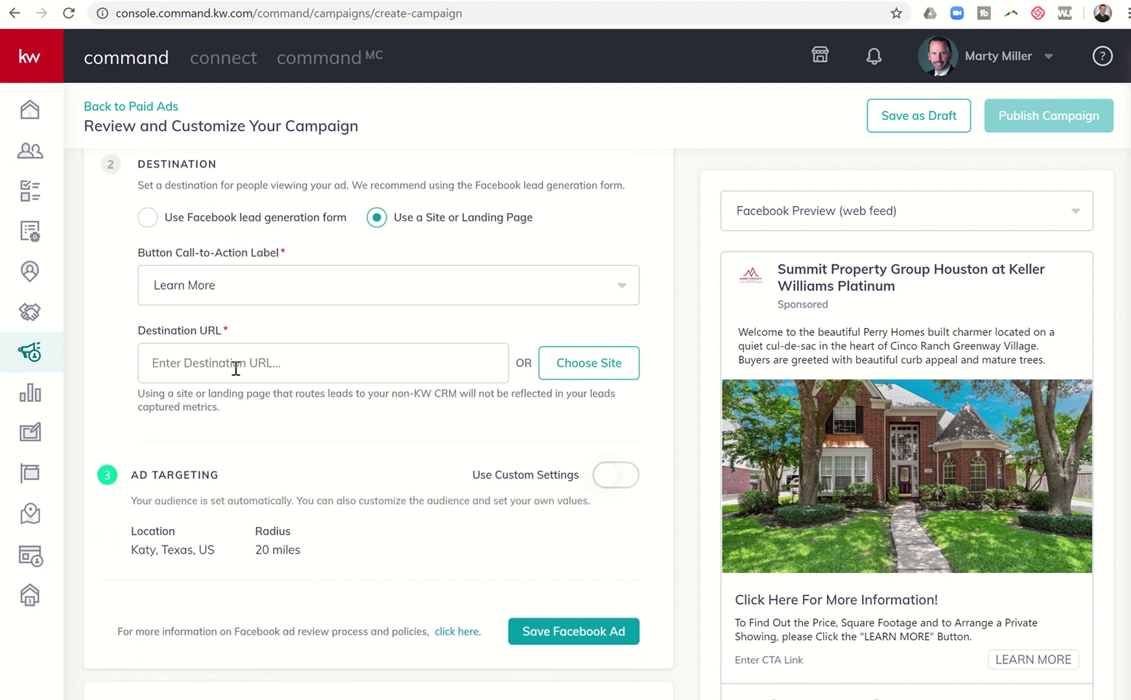
pyautogui.write('https://')
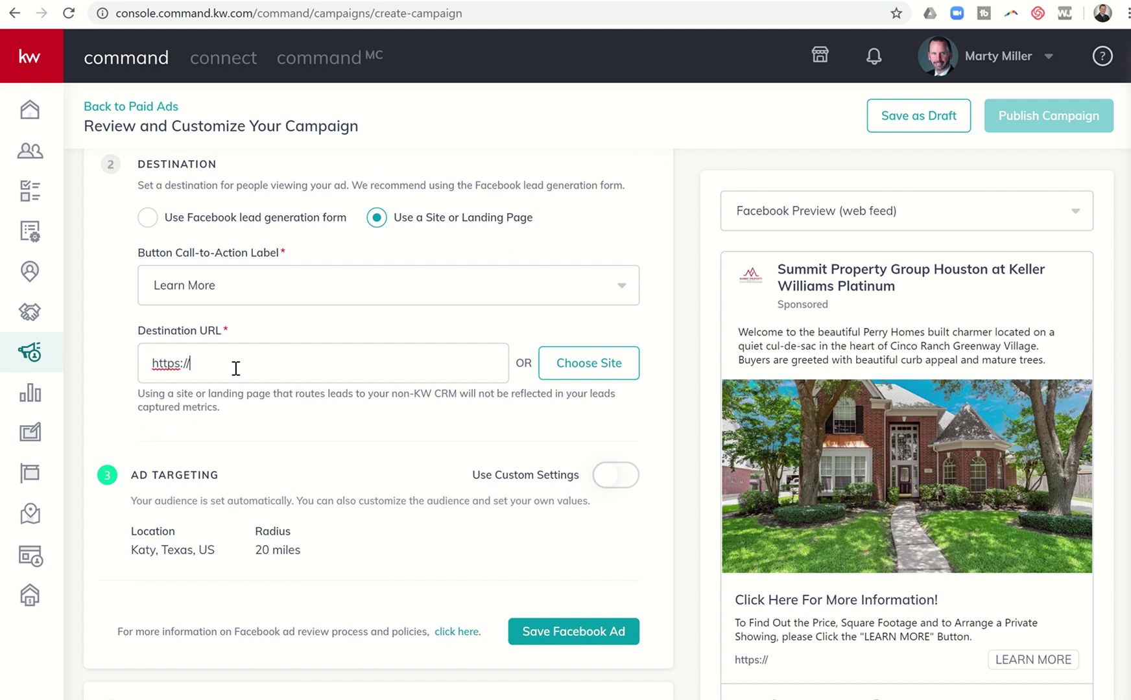
pyautogui.click(146, 217)
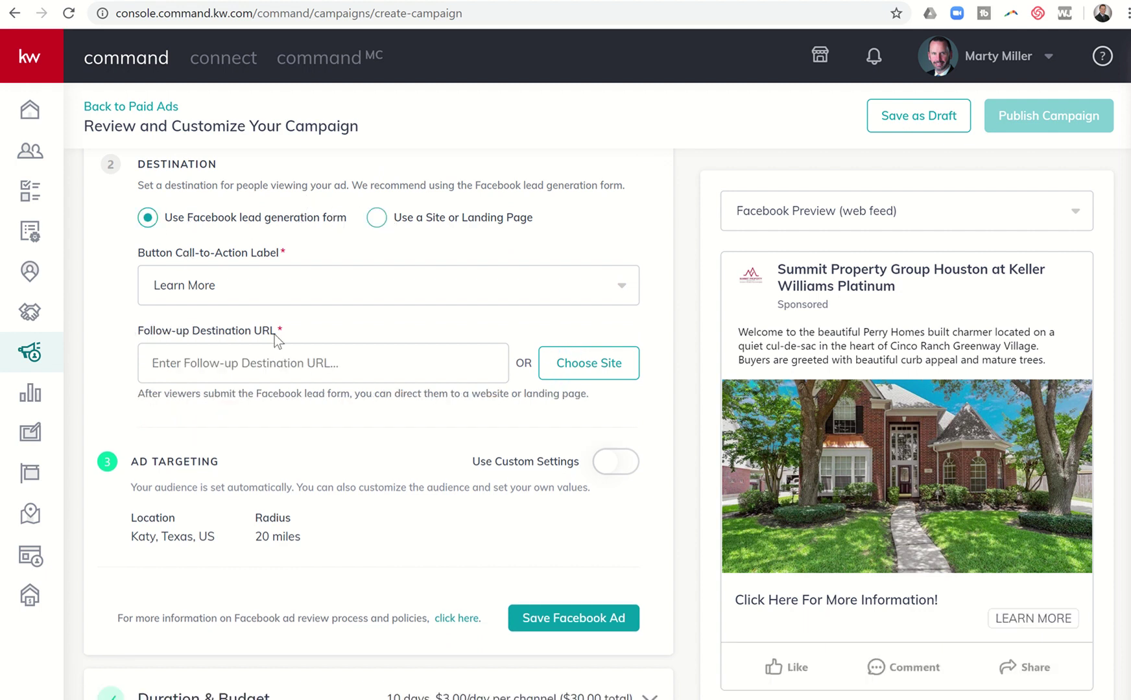
pyautogui.click(376, 218)
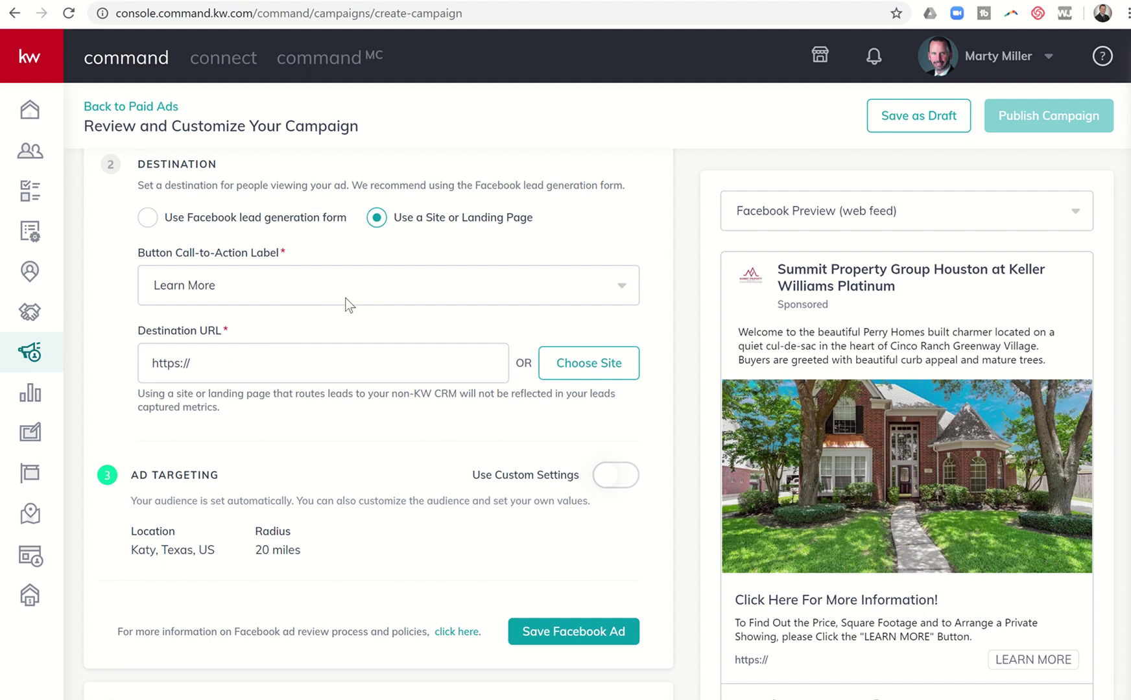
# - Browse the list of existing landing pages that can serve as the ad's destination URL
pyautogui.click(271, 368)
pyautogui.click(569, 379)
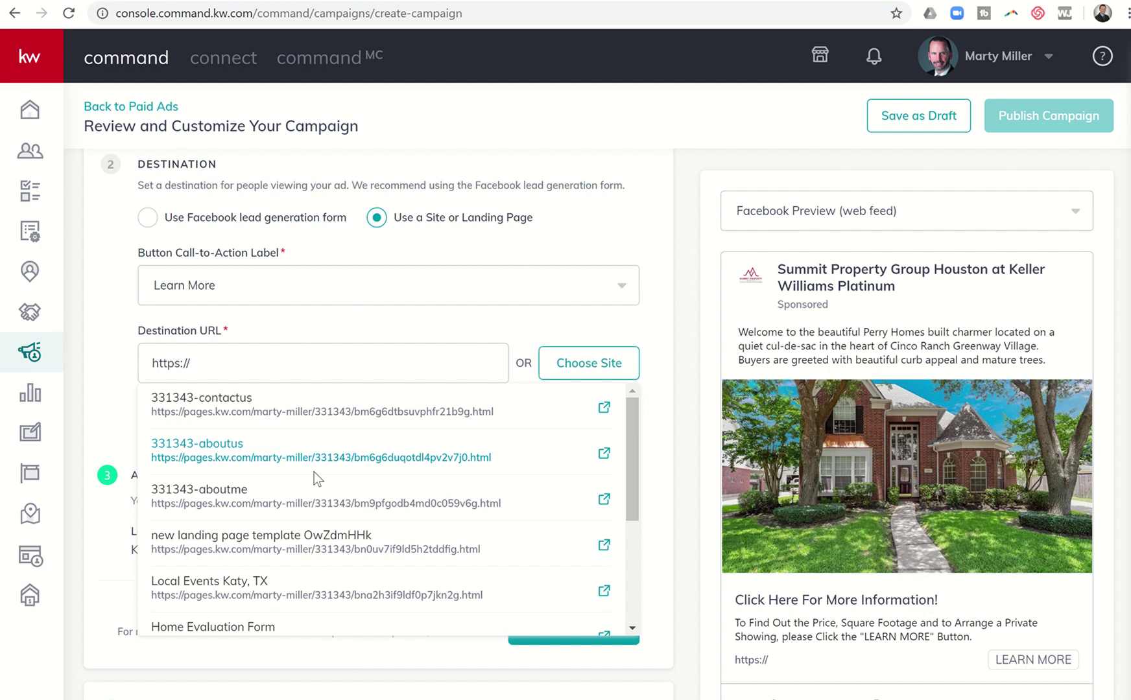
pyautogui.scroll(-2, 303, 548)
pyautogui.scroll(-3, 300, 554)
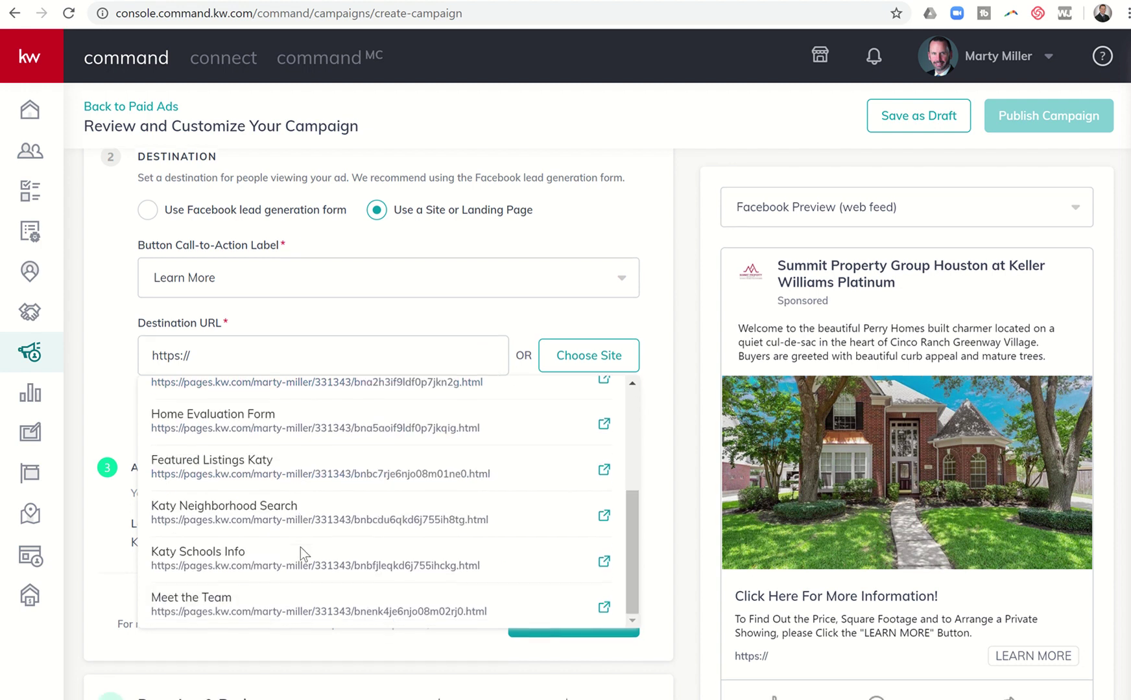
pyautogui.scroll(3, 332, 465)
pyautogui.scroll(1, 332, 466)
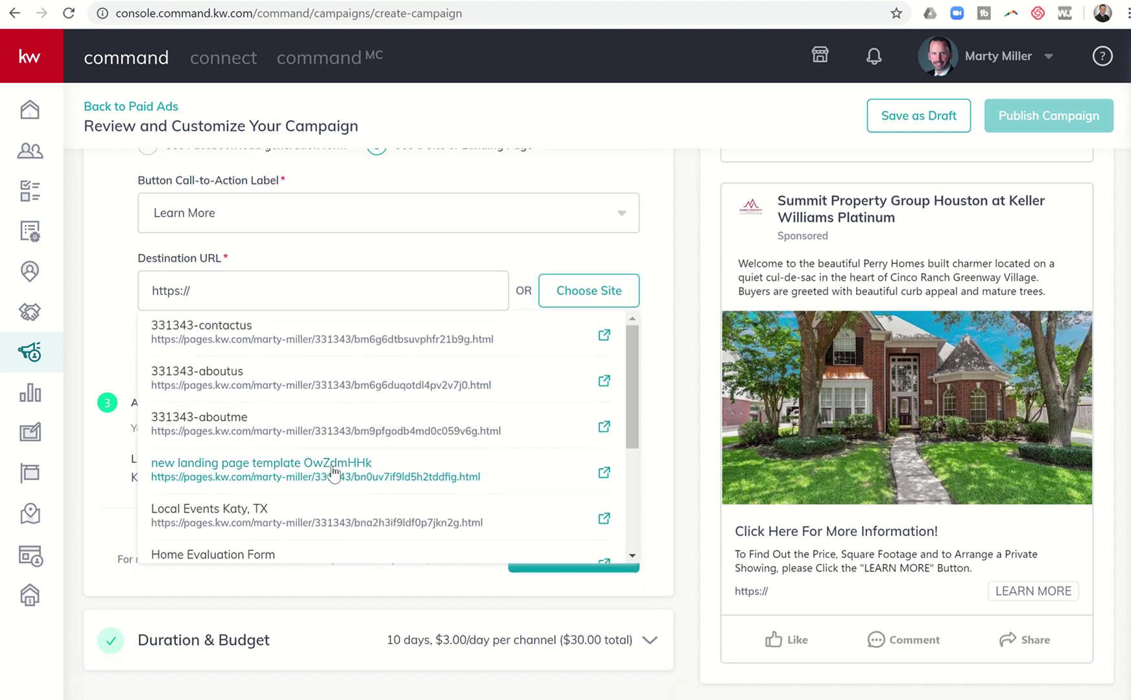
# - Complete the destination URL with the agent's personal kw.com website address
pyautogui.click(334, 287)
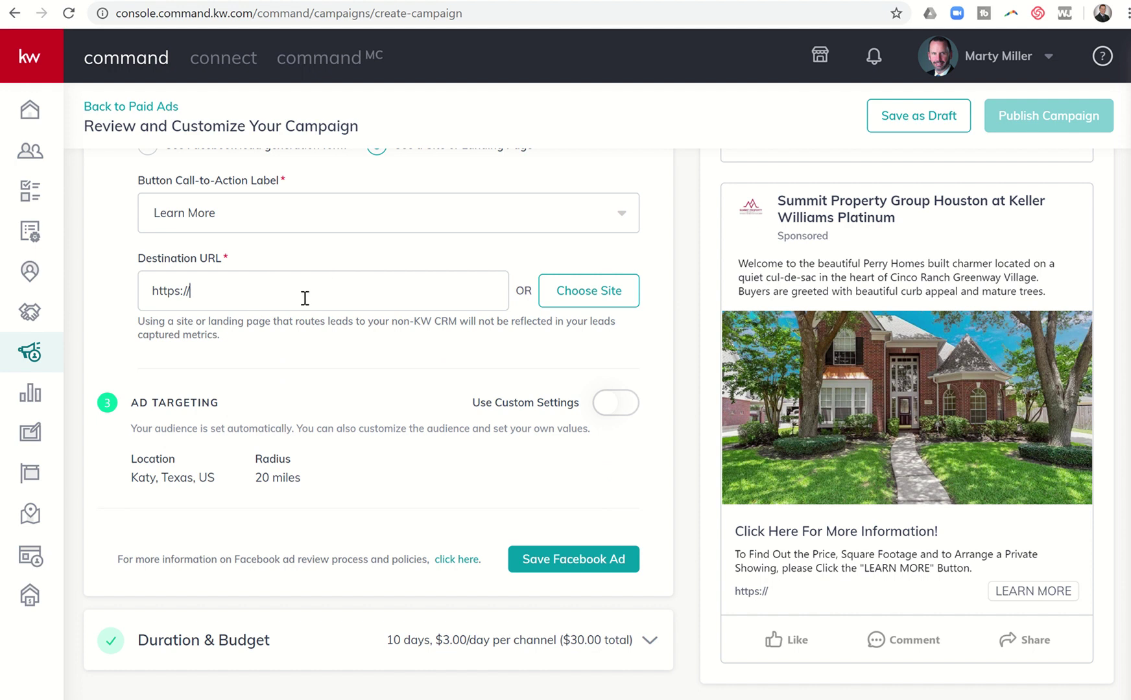
pyautogui.scroll(2, 243, 293)
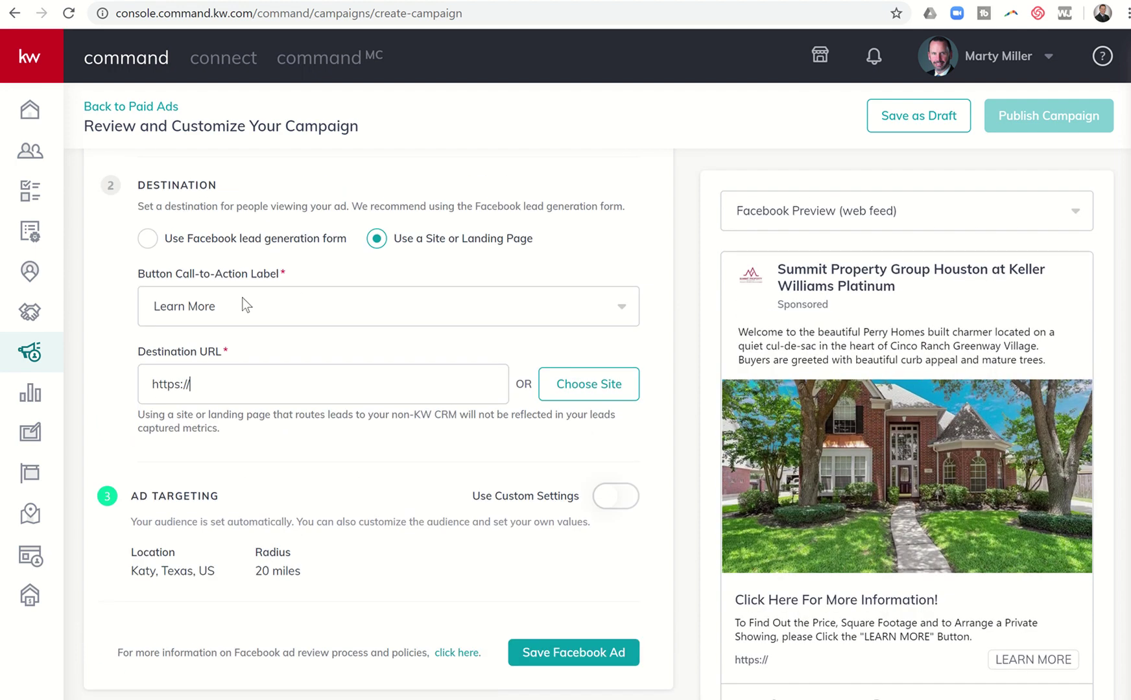
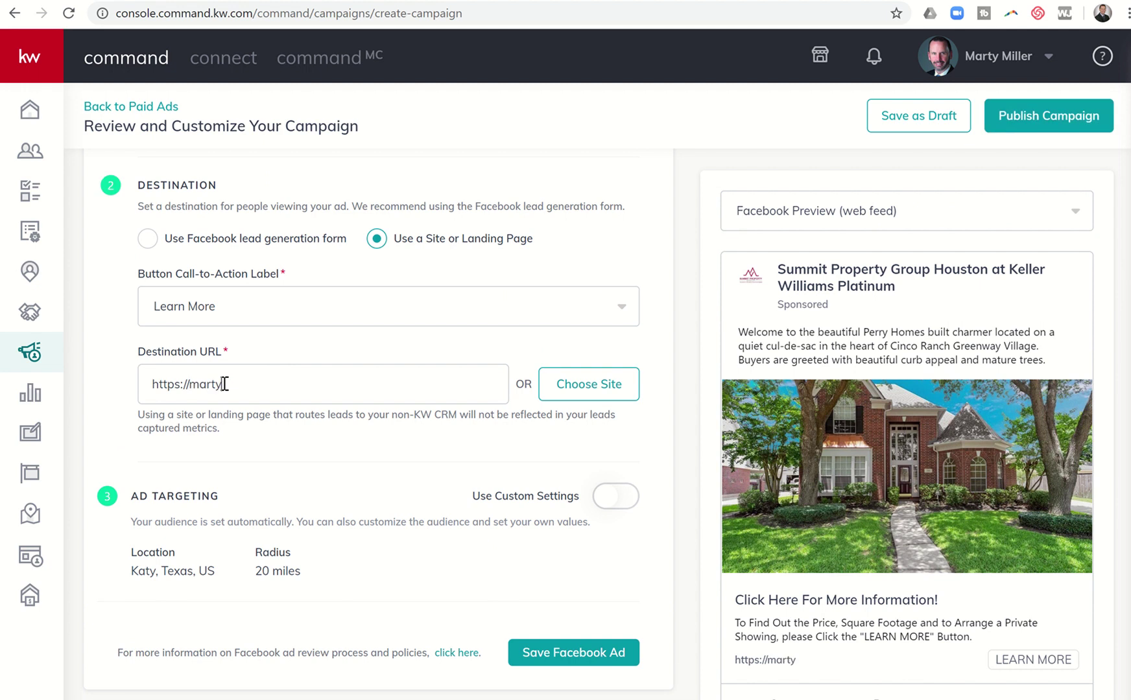
pyautogui.write('w.com')
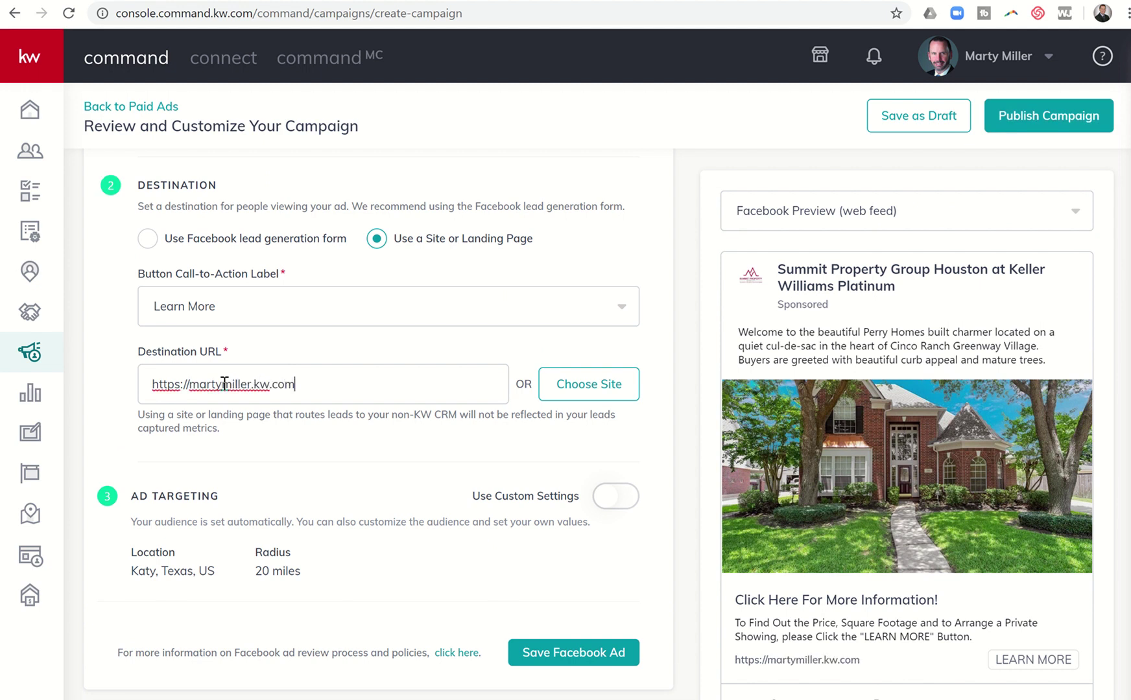
pyautogui.scroll(1, 247, 412)
pyautogui.click(268, 467)
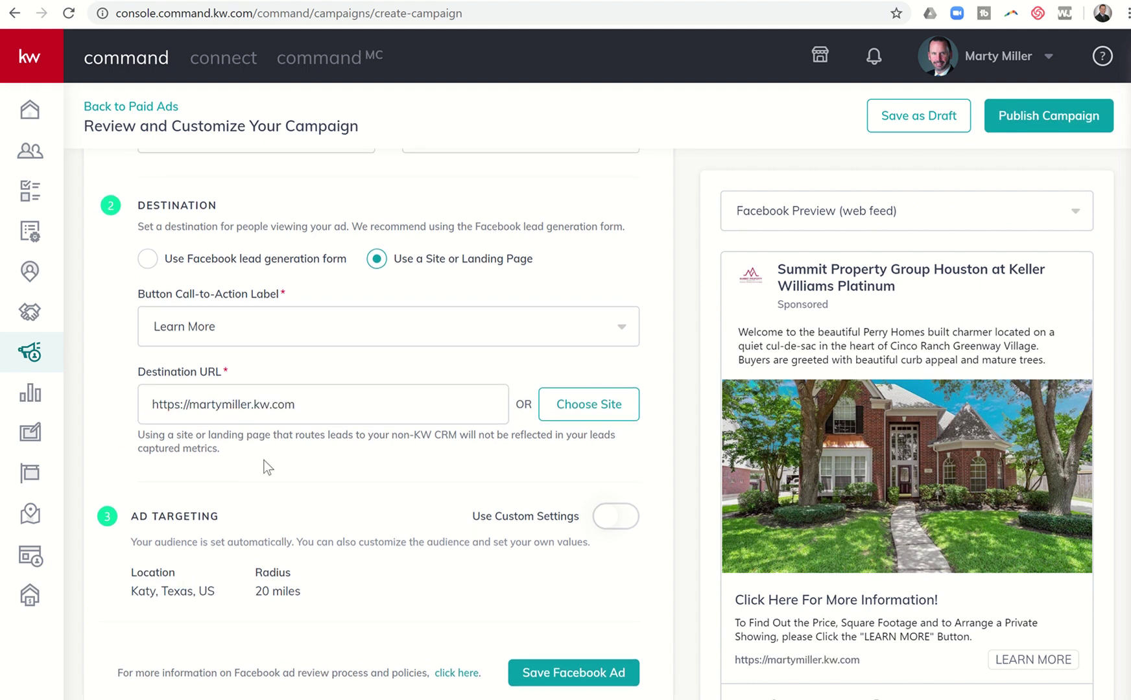
# - Turn on custom settings for the Facebook ad's targeting
pyautogui.scroll(-3, 266, 464)
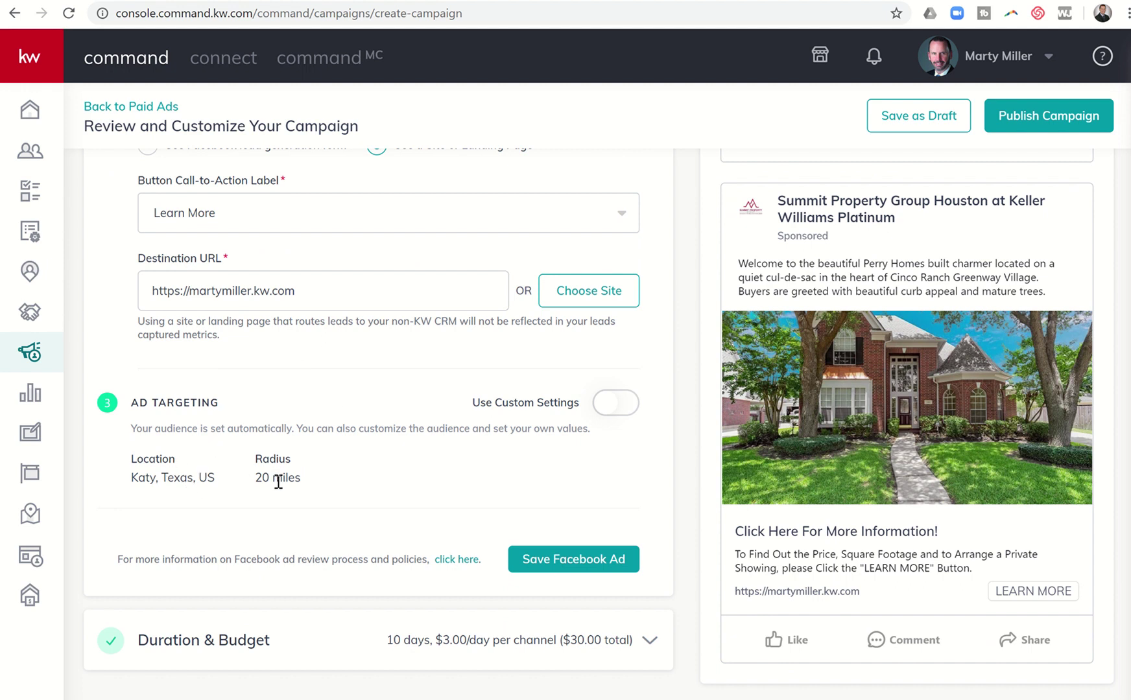
pyautogui.click(610, 404)
pyautogui.scroll(-3, 410, 431)
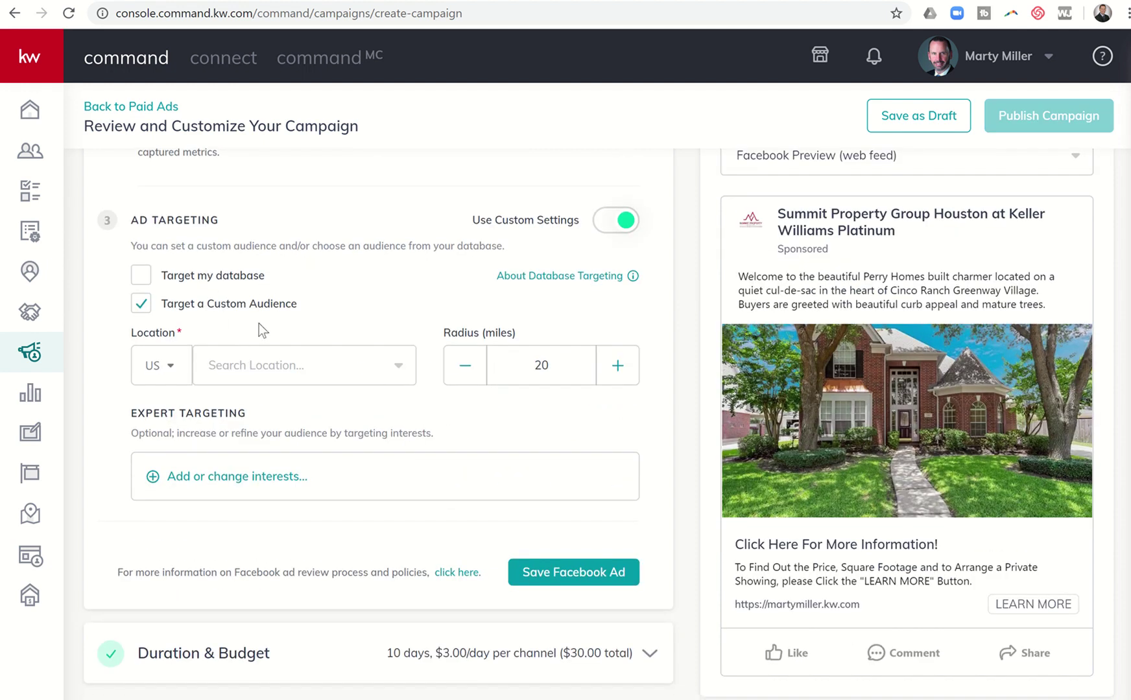
# - Enable targeting of the contact database and check which saved audiences are offered
pyautogui.click(141, 275)
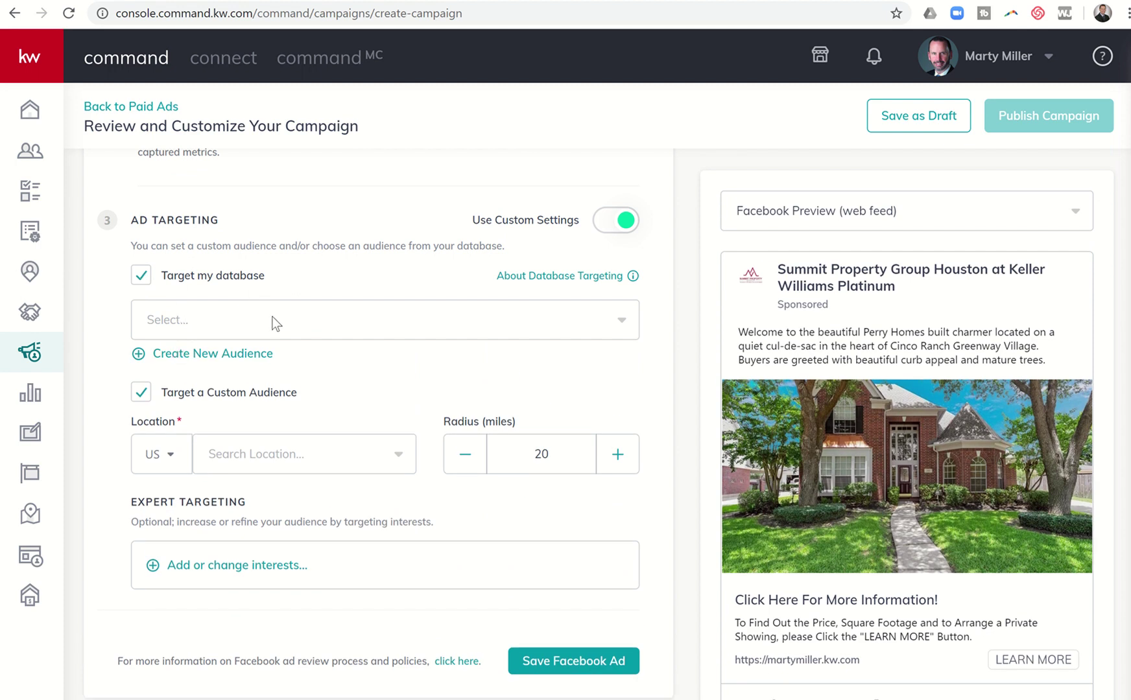
pyautogui.click(276, 324)
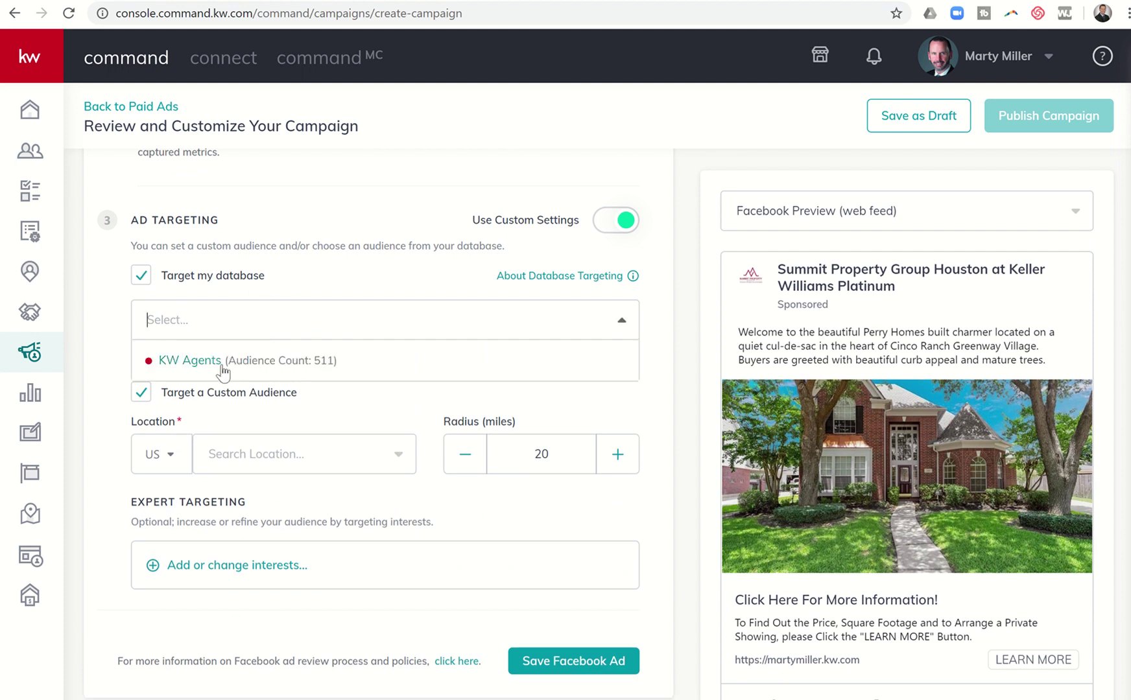
pyautogui.click(324, 283)
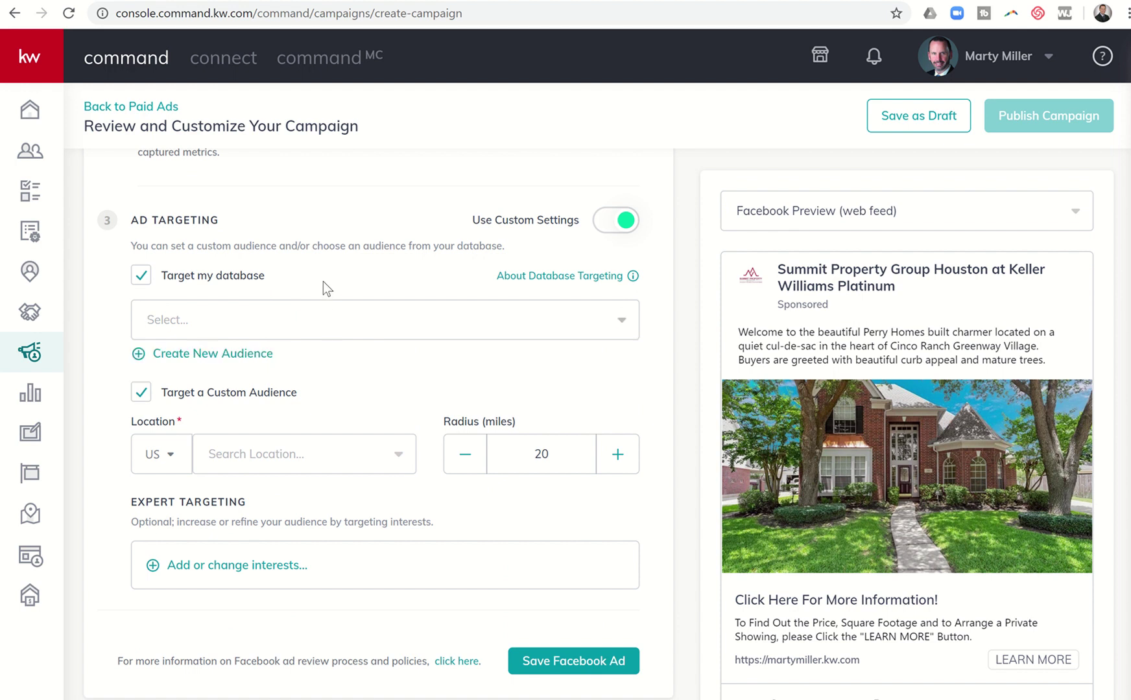
# - Try out a new tag-based audience named "Test", look through the available tags, and close the form without creating it
pyautogui.click(246, 363)
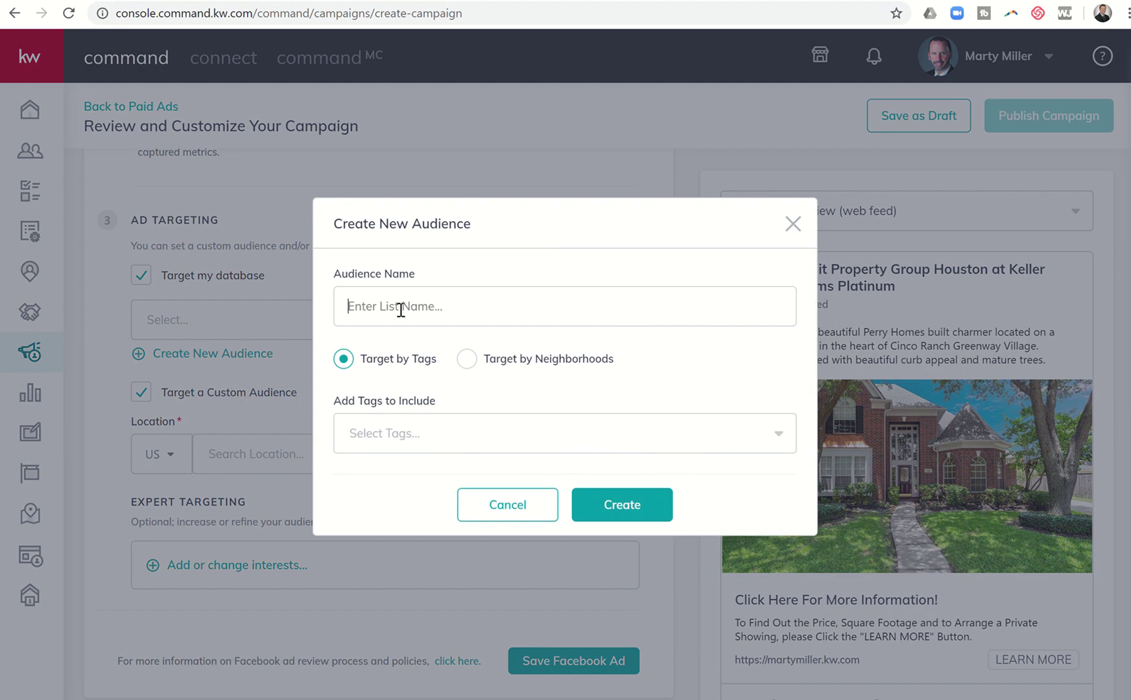
pyautogui.write('Test')
pyautogui.click(433, 432)
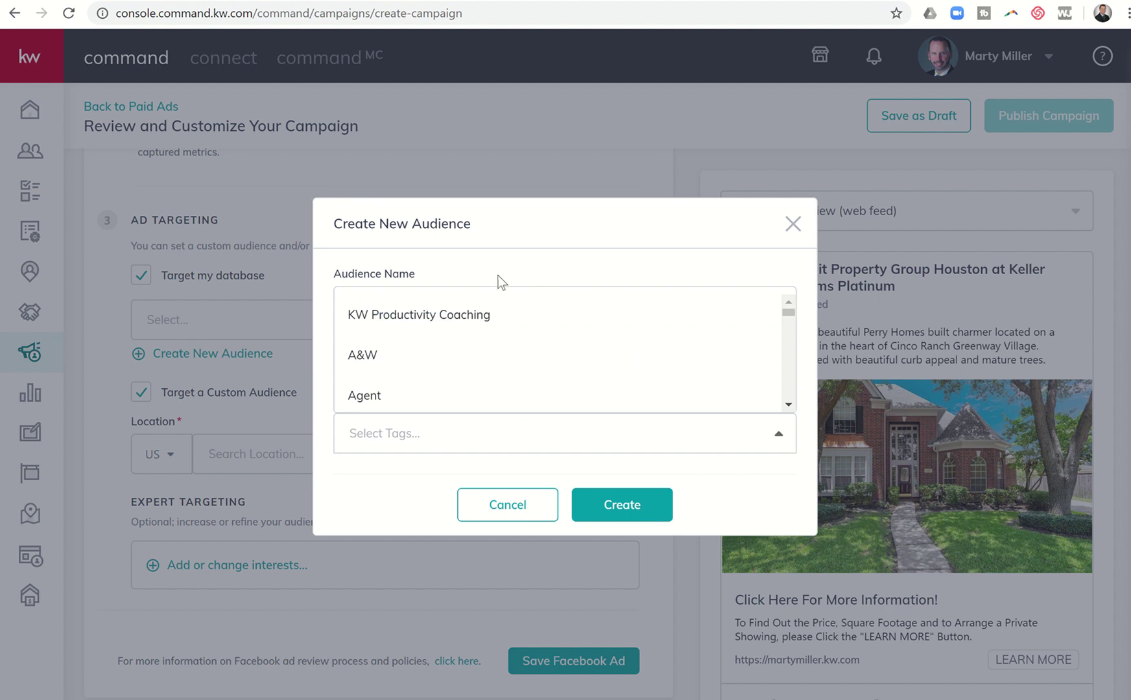
pyautogui.click(535, 283)
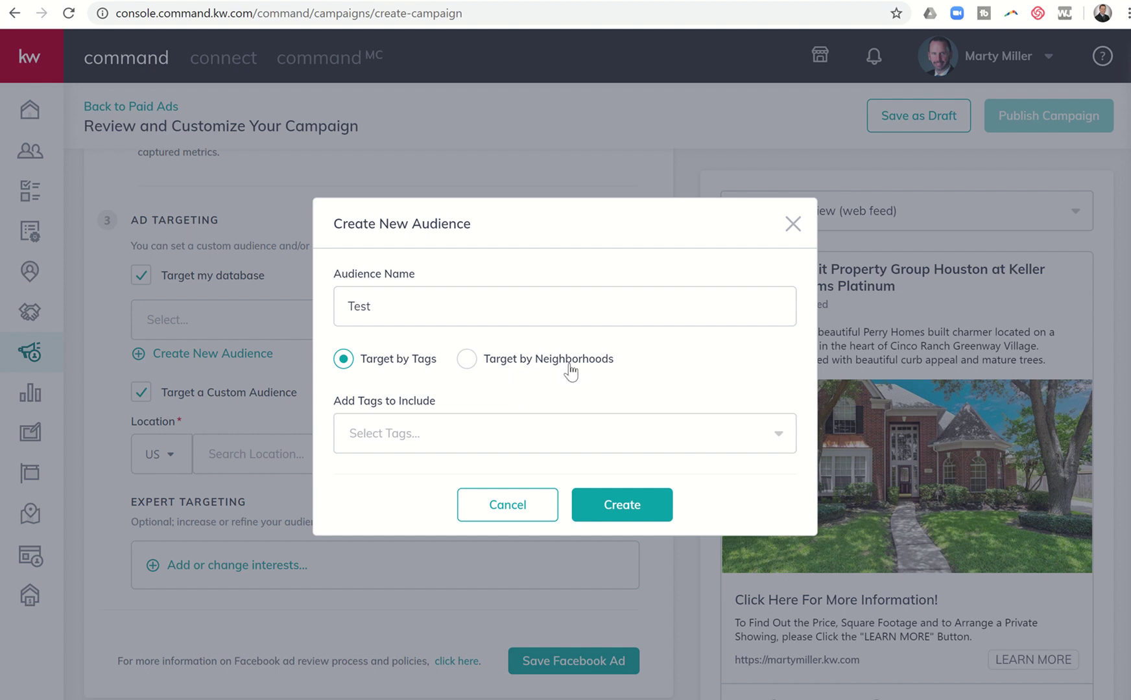
pyautogui.click(793, 225)
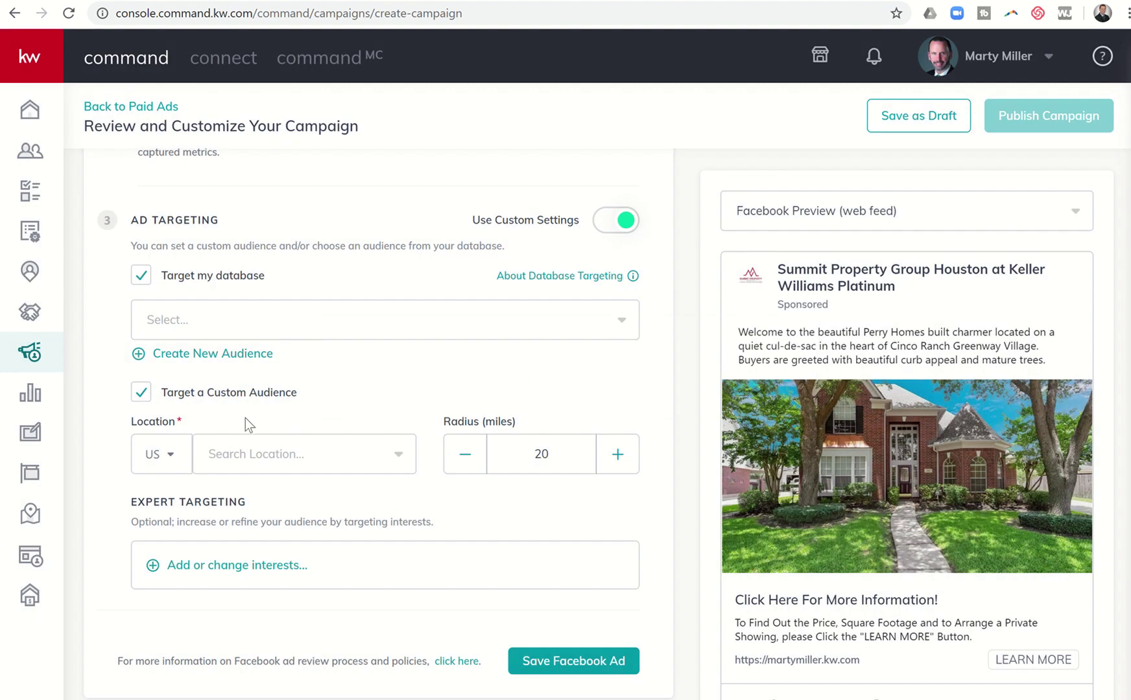
# - Try to choose the KW Agents audience for the database targeting
pyautogui.click(200, 325)
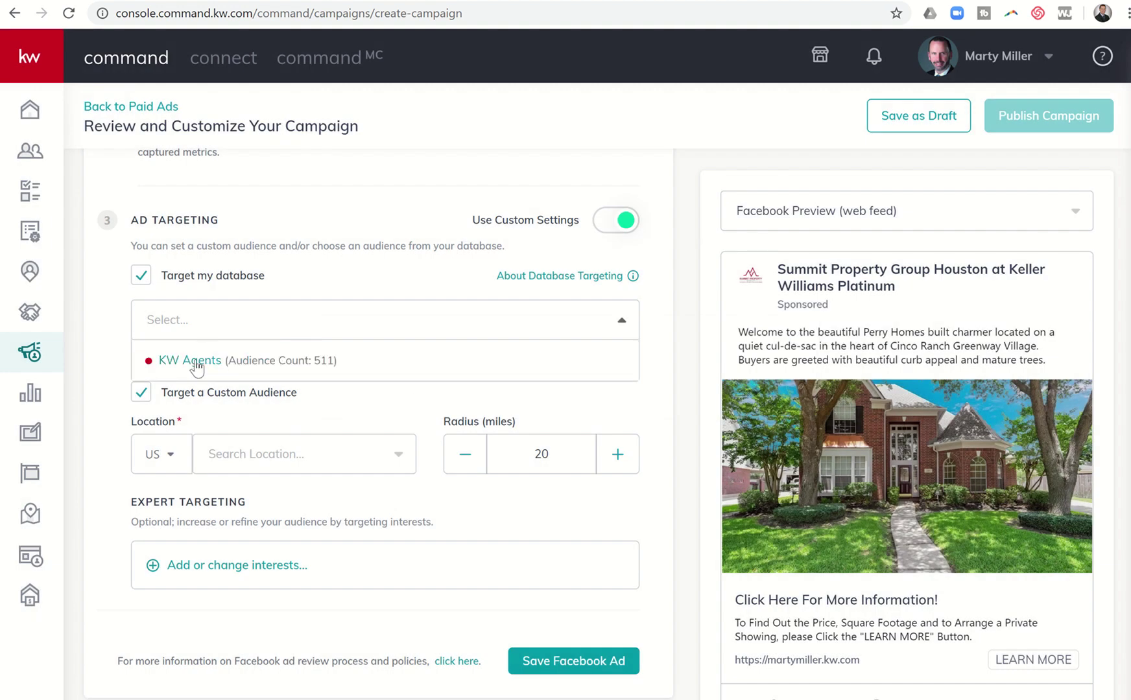
pyautogui.click(194, 360)
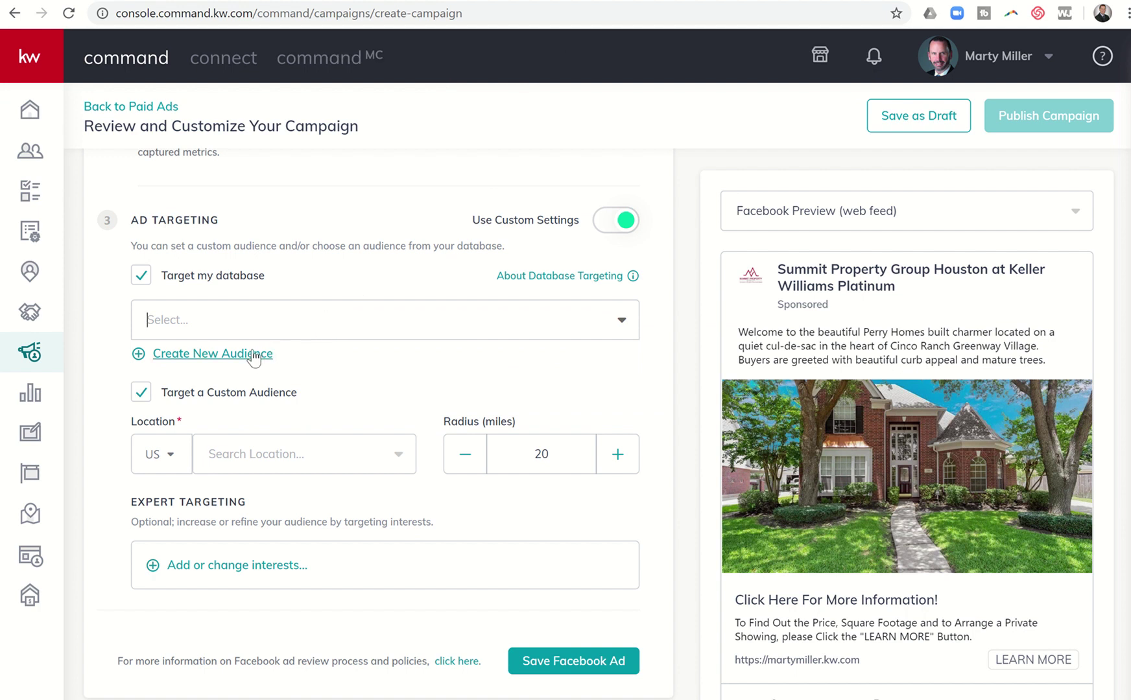
pyautogui.click(244, 331)
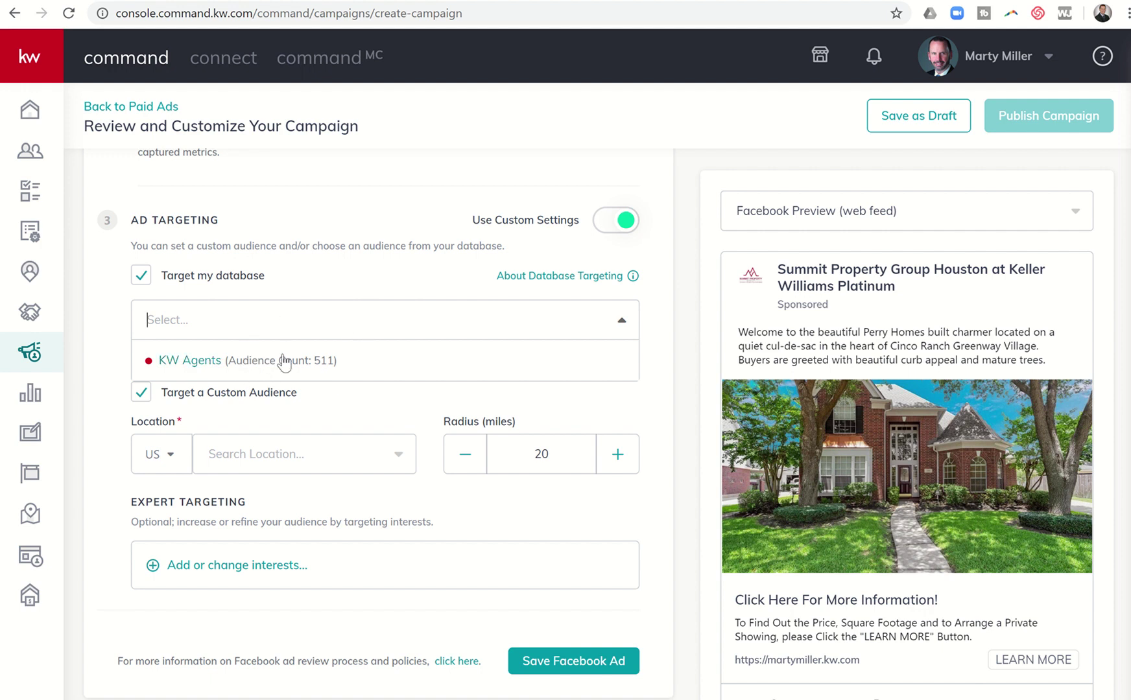
pyautogui.click(287, 286)
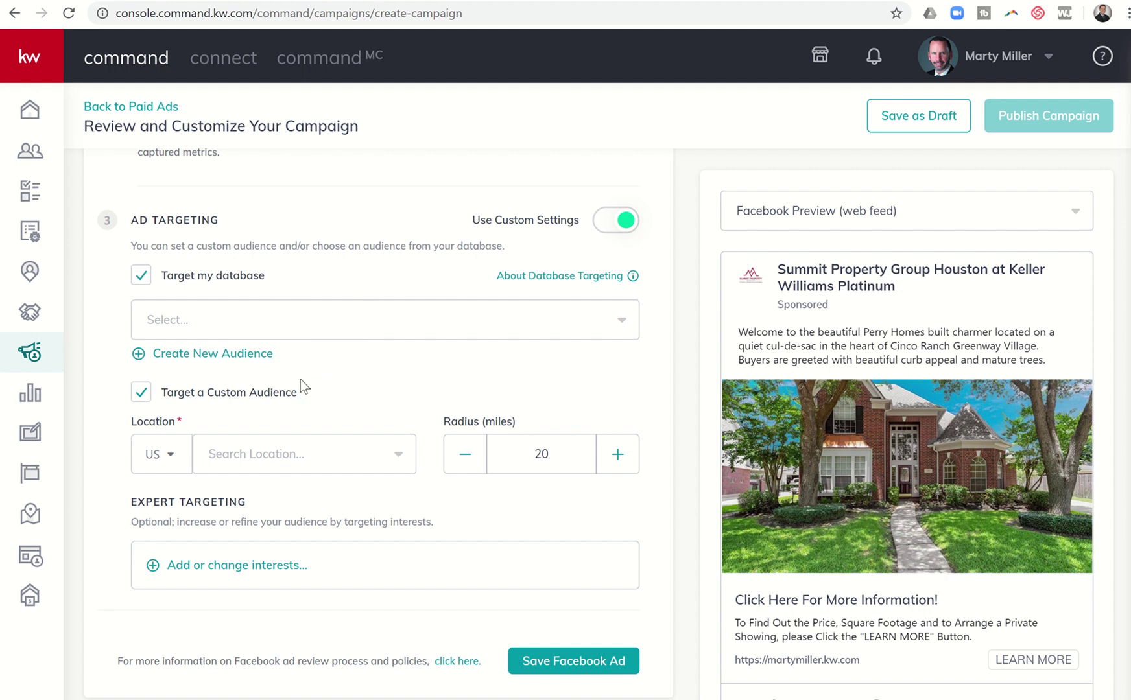
# - Turn off database targeting and set the custom audience's location to Katy, Texas
pyautogui.click(141, 277)
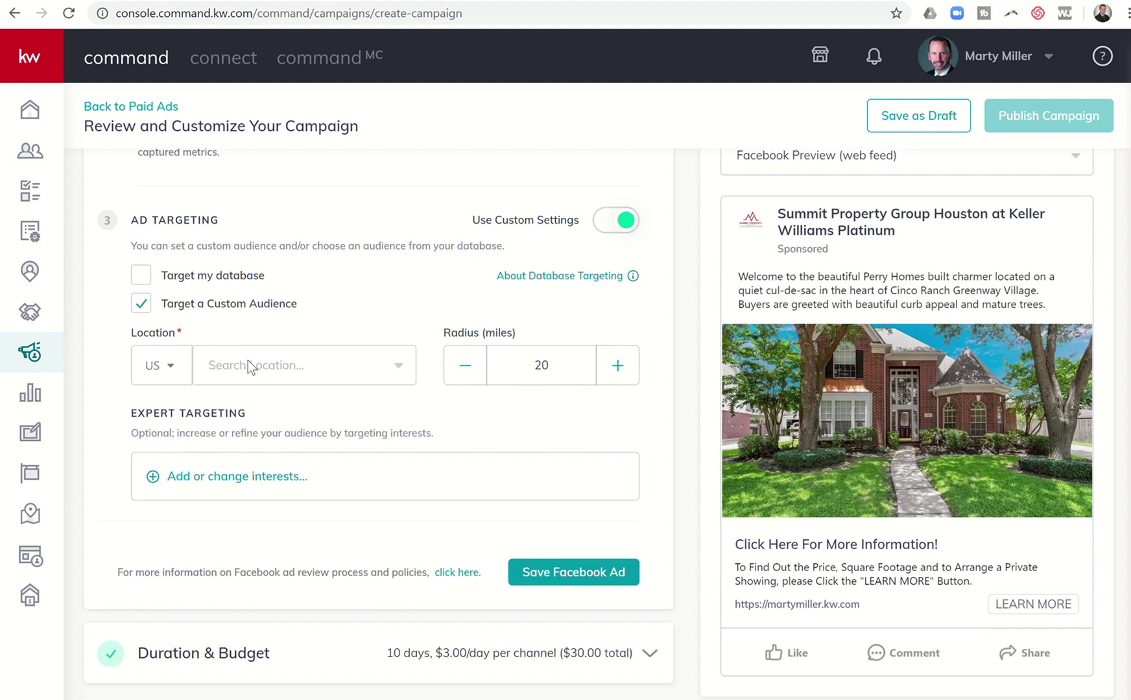
pyautogui.click(251, 363)
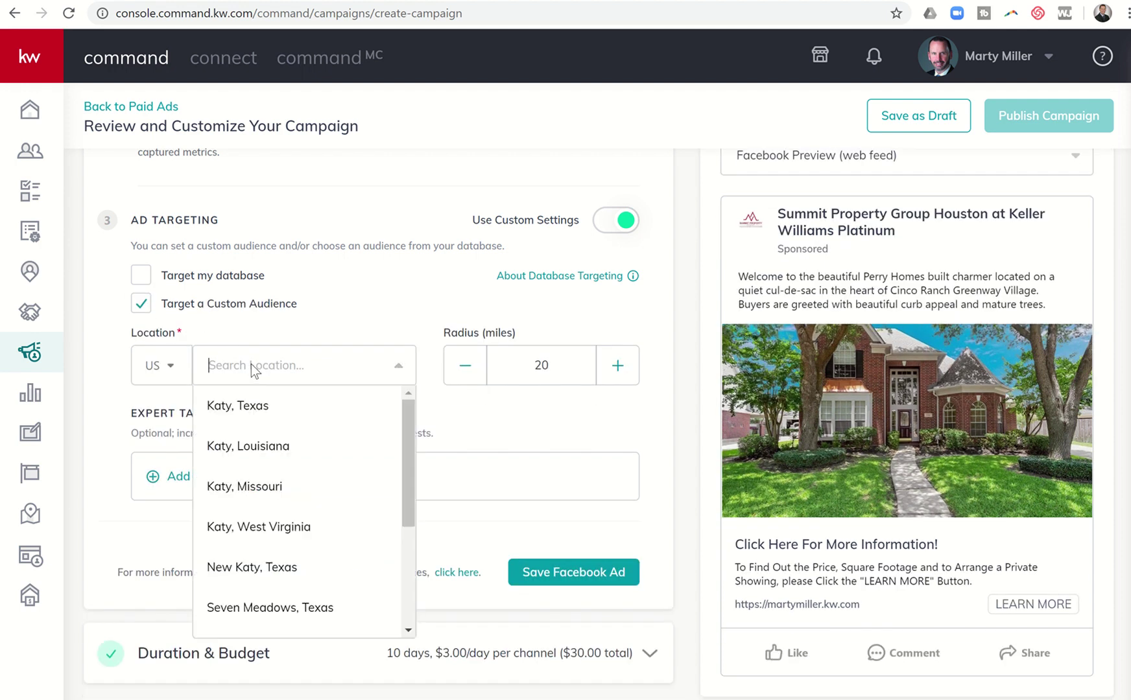
pyautogui.click(255, 405)
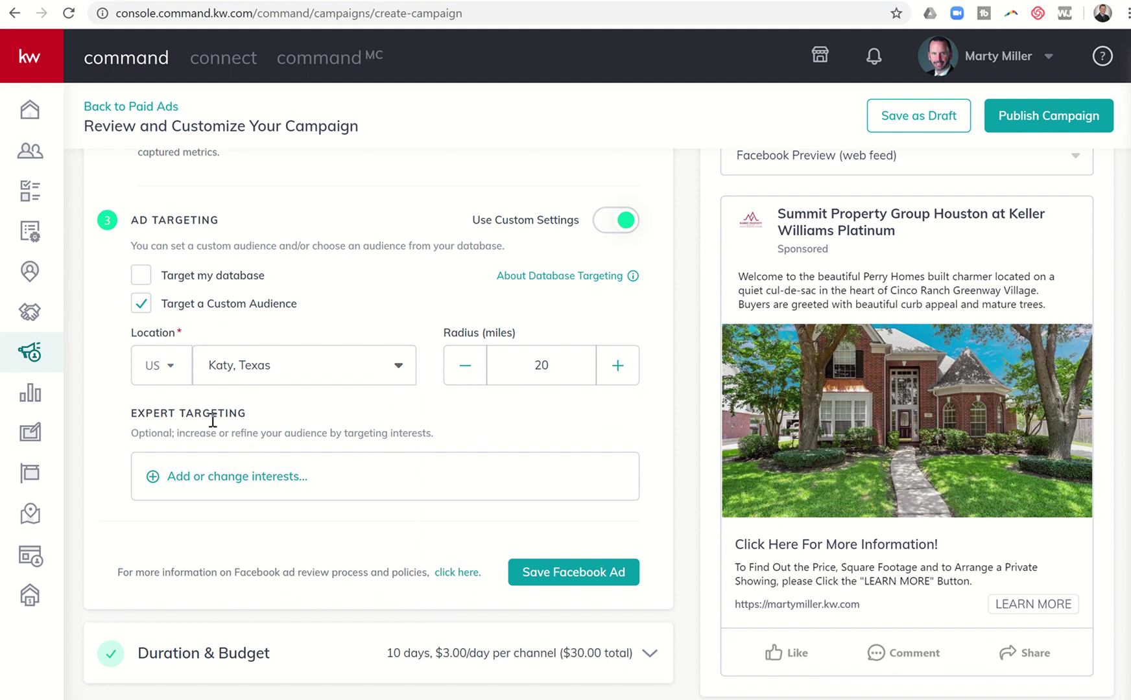
# - Open expert targeting and browse the full list of interests available for the ad audience
pyautogui.click(208, 479)
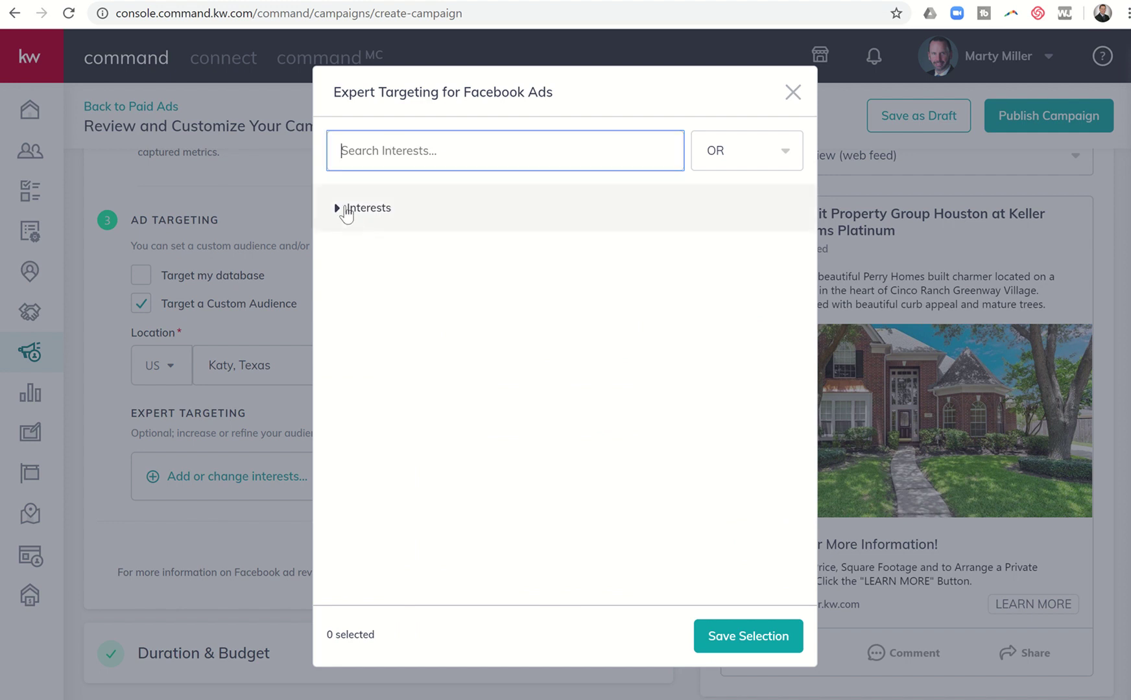
pyautogui.click(349, 216)
pyautogui.click(350, 213)
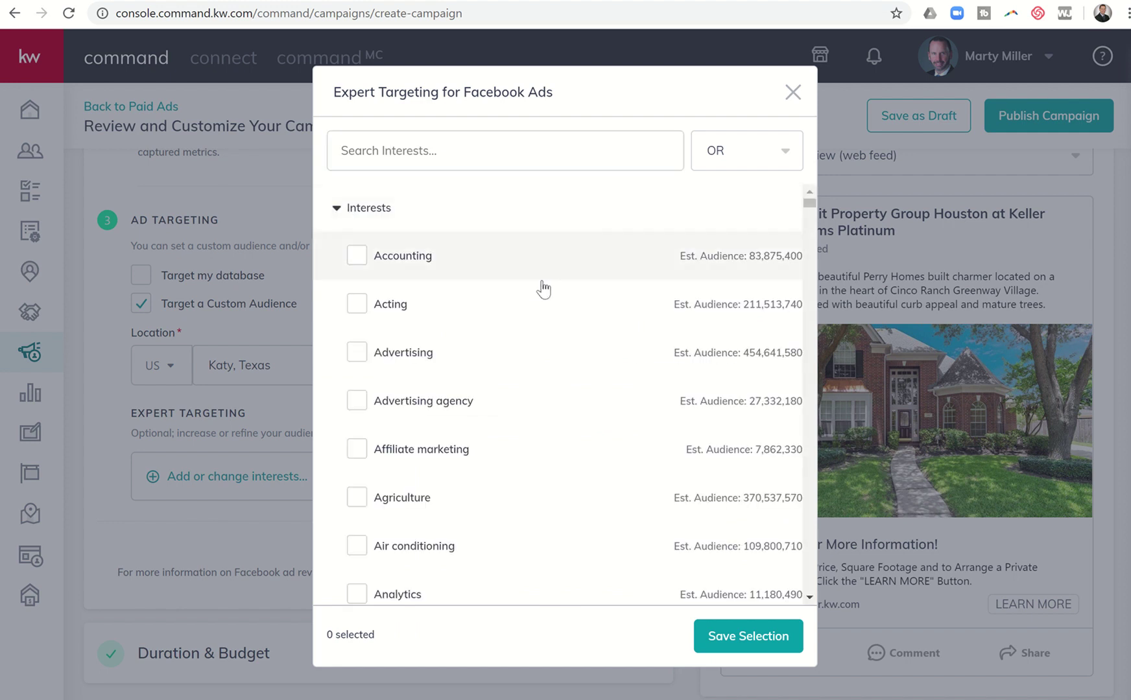
pyautogui.scroll(-2, 543, 282)
pyautogui.scroll(-20, 542, 573)
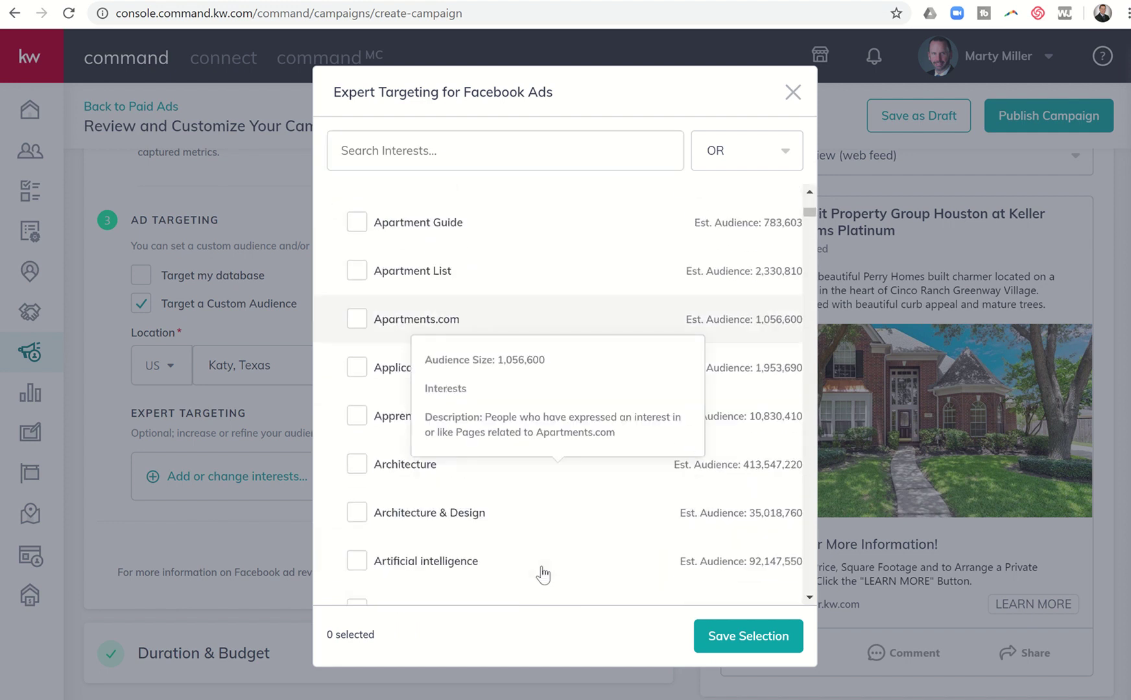
pyautogui.scroll(-20, 542, 574)
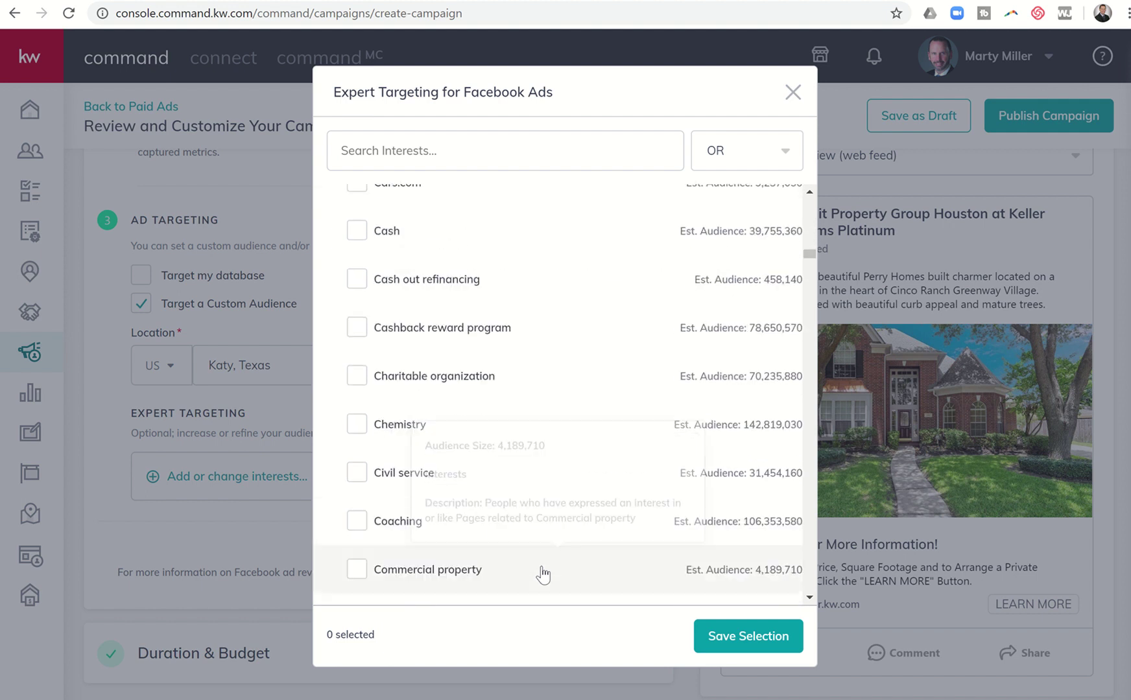
# - Search the expert targeting interests for "Real Estate" and look over the matches
pyautogui.click(402, 151)
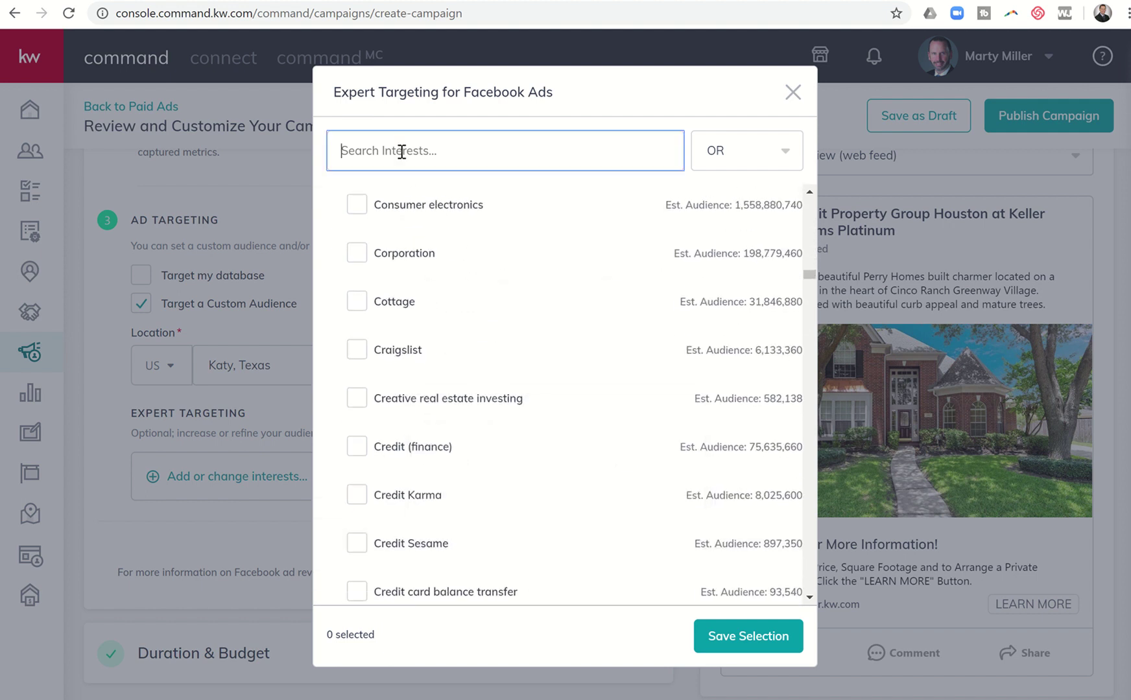
pyautogui.write('Real Estate')
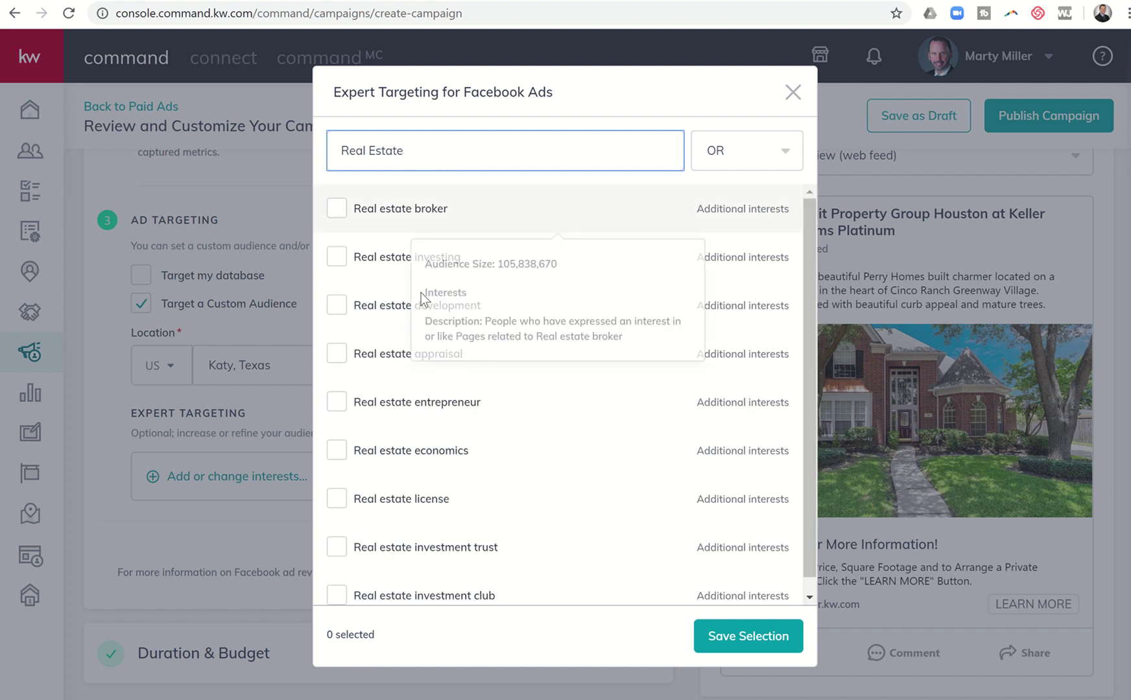
pyautogui.moveTo(451, 480)
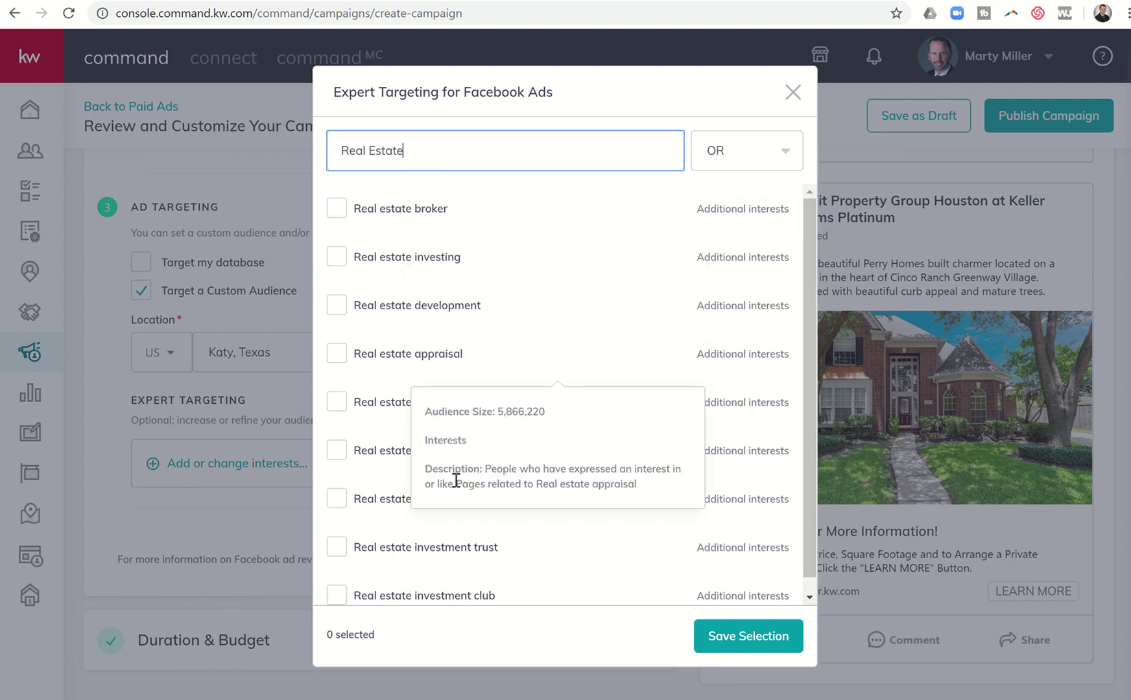
pyautogui.scroll(-1, 441, 373)
pyautogui.scroll(1, 441, 373)
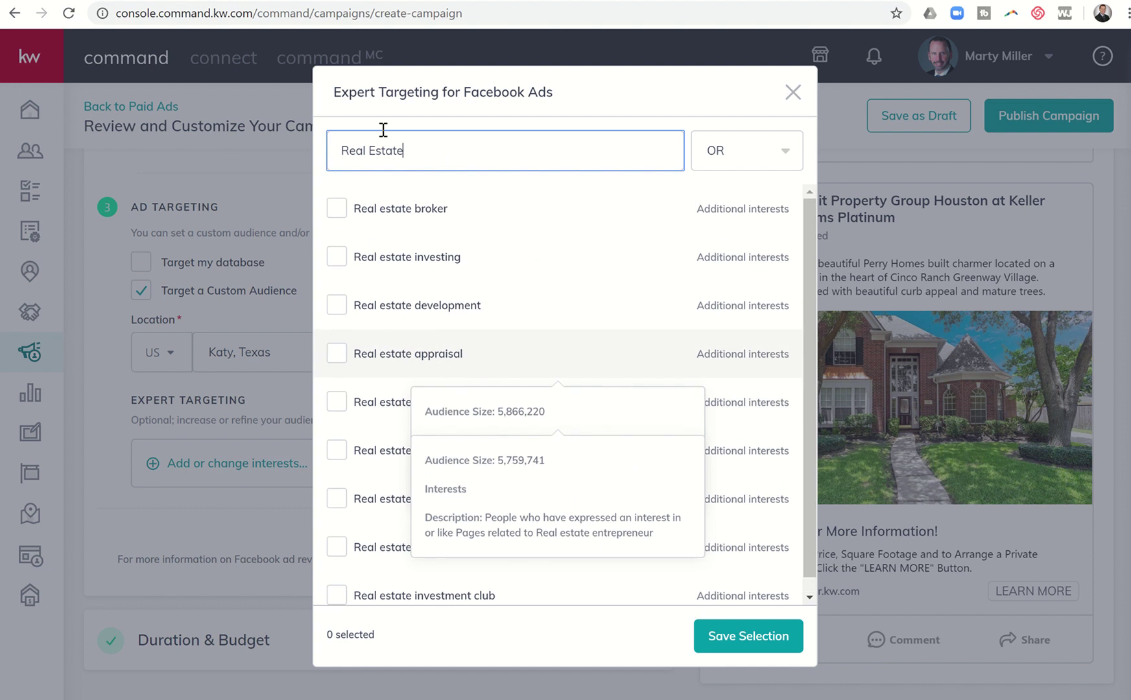
# - Search the expert targeting interests for "Zillow", "Trulia" and "Mortgage" in turn
pyautogui.moveTo(404, 153); pyautogui.dragTo(322, 170)
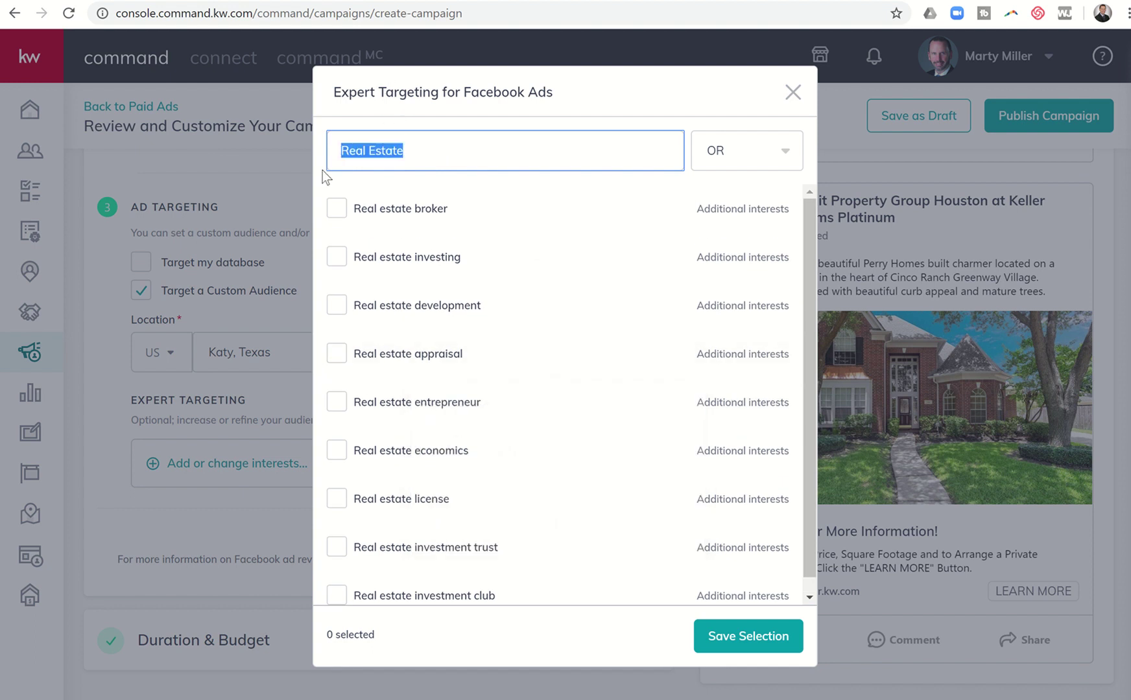
pyautogui.moveTo(405, 279)
pyautogui.write('Zillow')
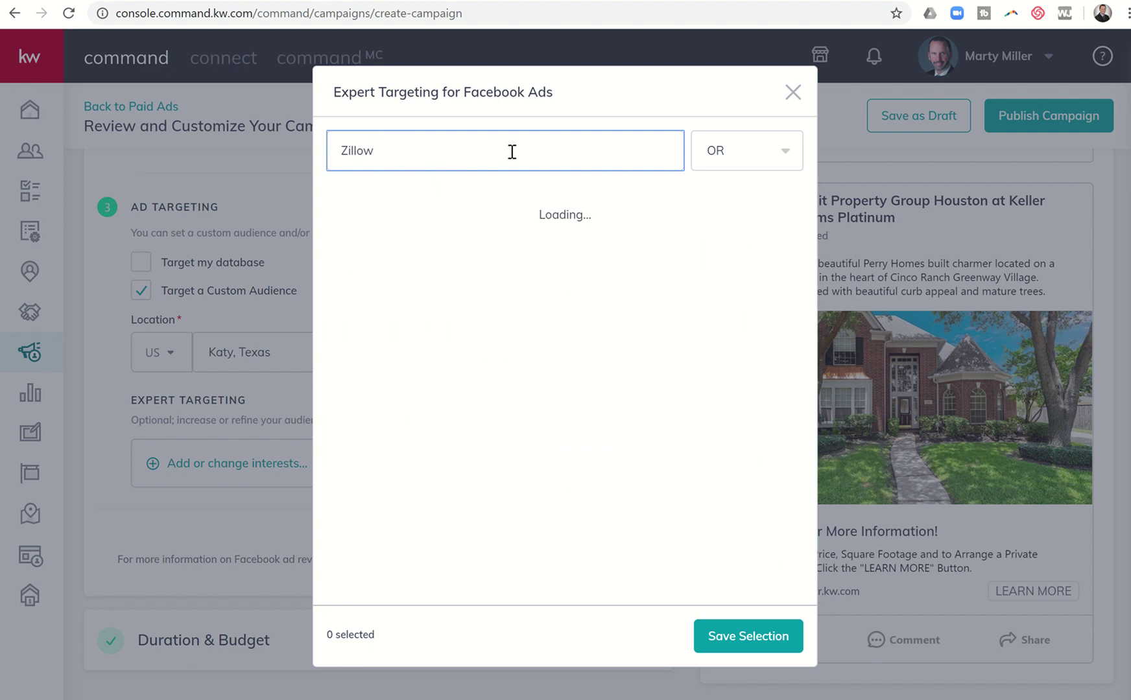
pyautogui.moveTo(356, 215)
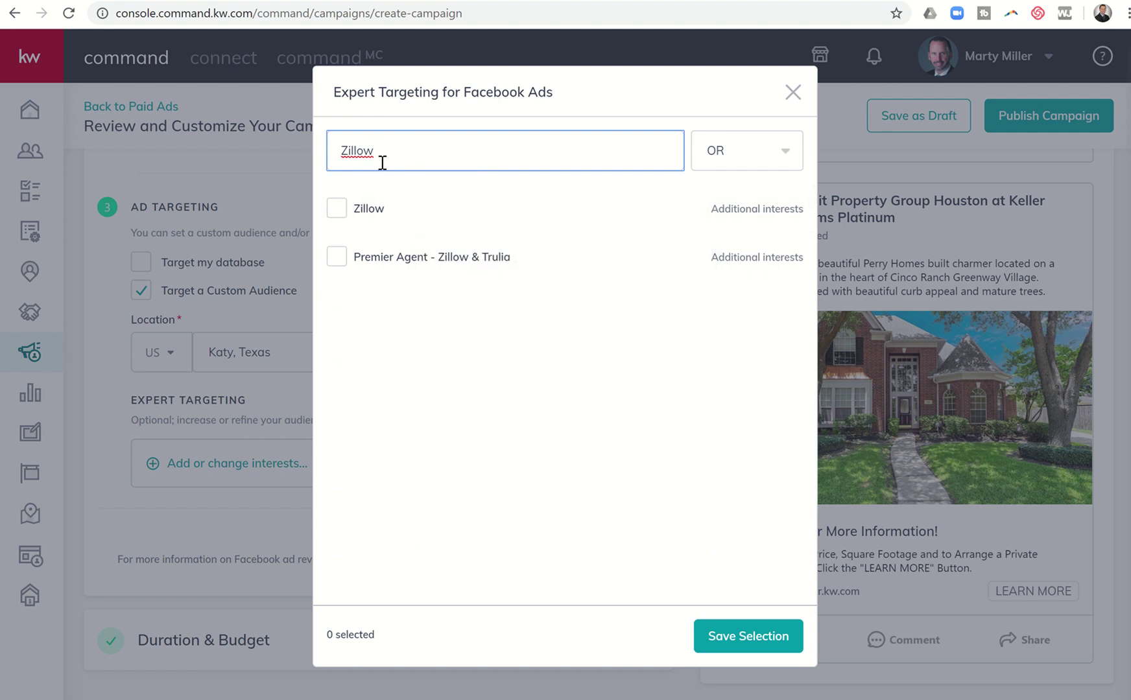
pyautogui.moveTo(381, 162); pyautogui.dragTo(158, 147)
pyautogui.write('Trulia')
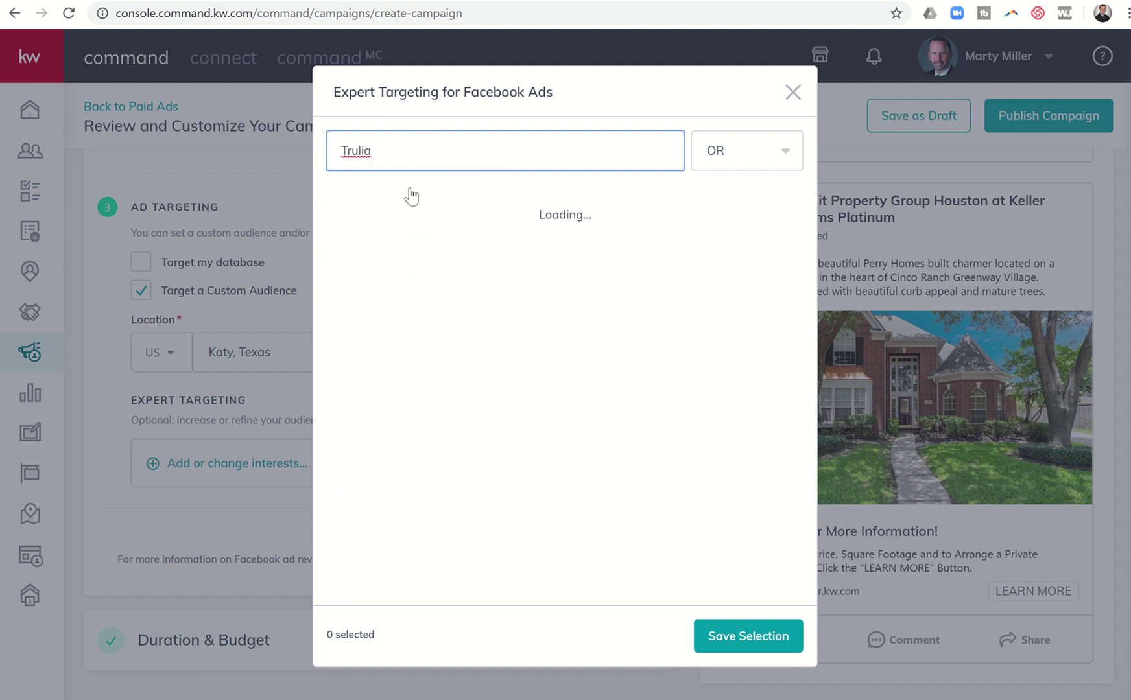
pyautogui.moveTo(391, 165); pyautogui.dragTo(262, 162)
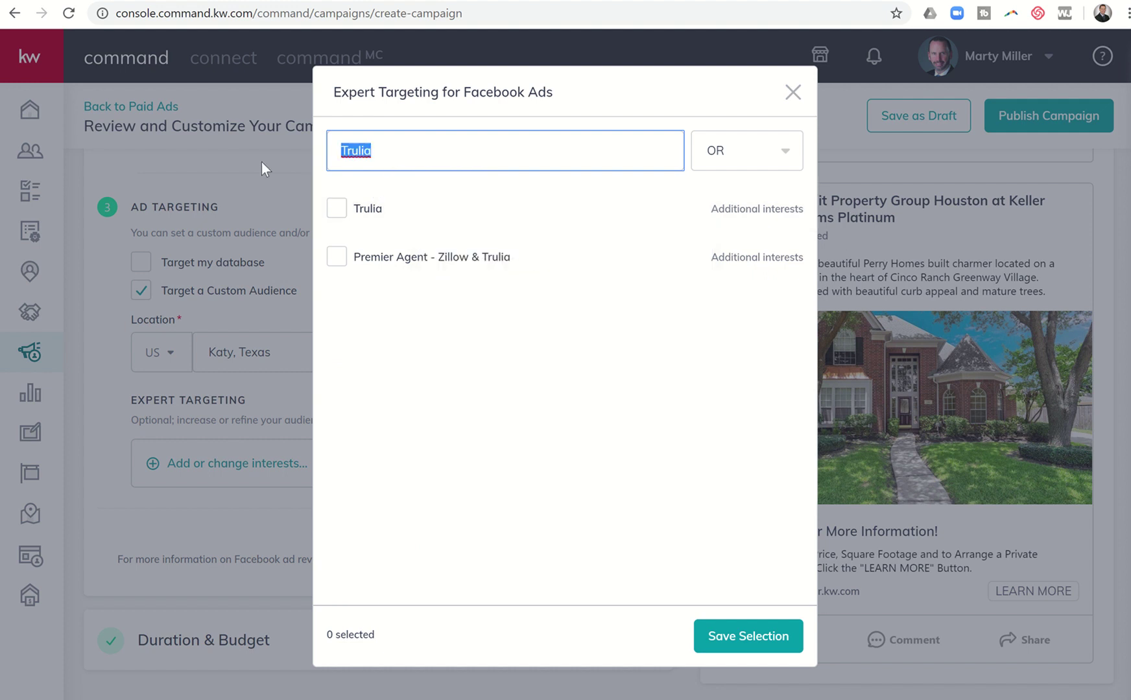
pyautogui.write('Mortgage')
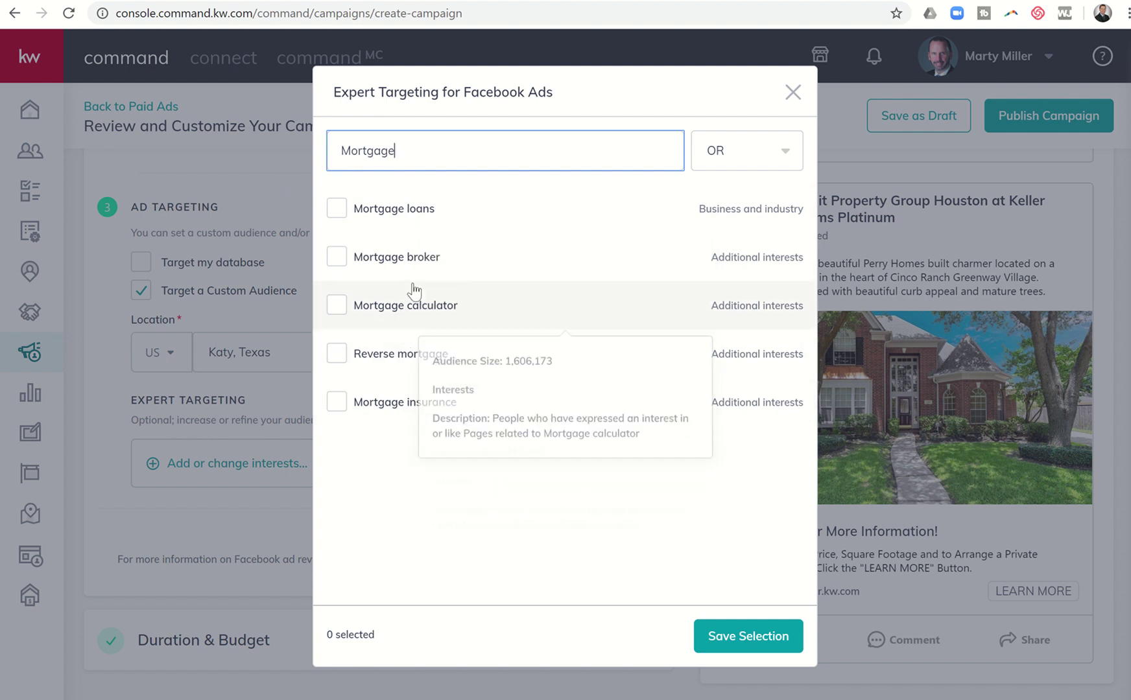
# - Check the OR and AND options for combining interests, keep OR, and close expert targeting without selecting any interest
pyautogui.click(741, 155)
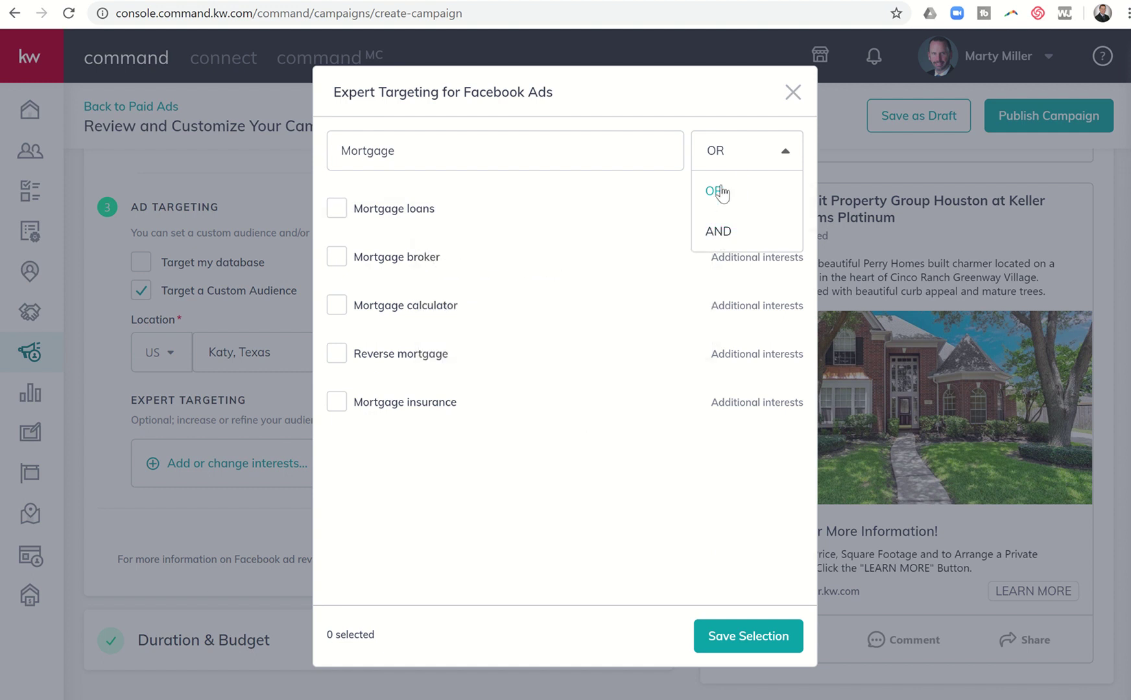
pyautogui.click(738, 141)
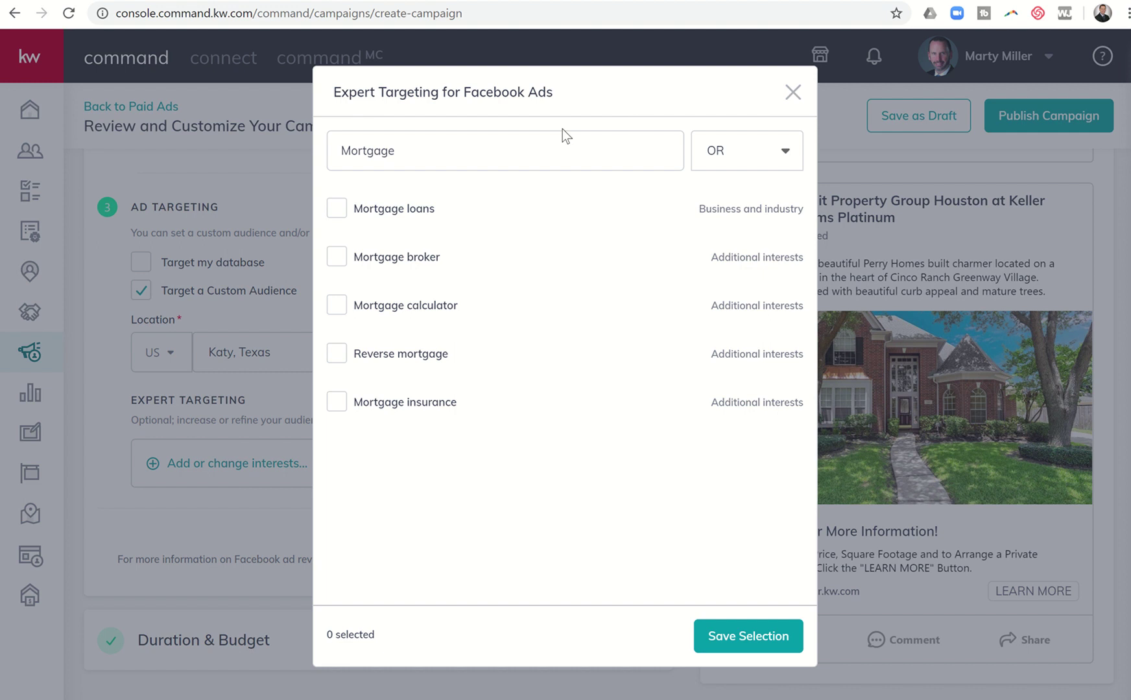
pyautogui.click(792, 92)
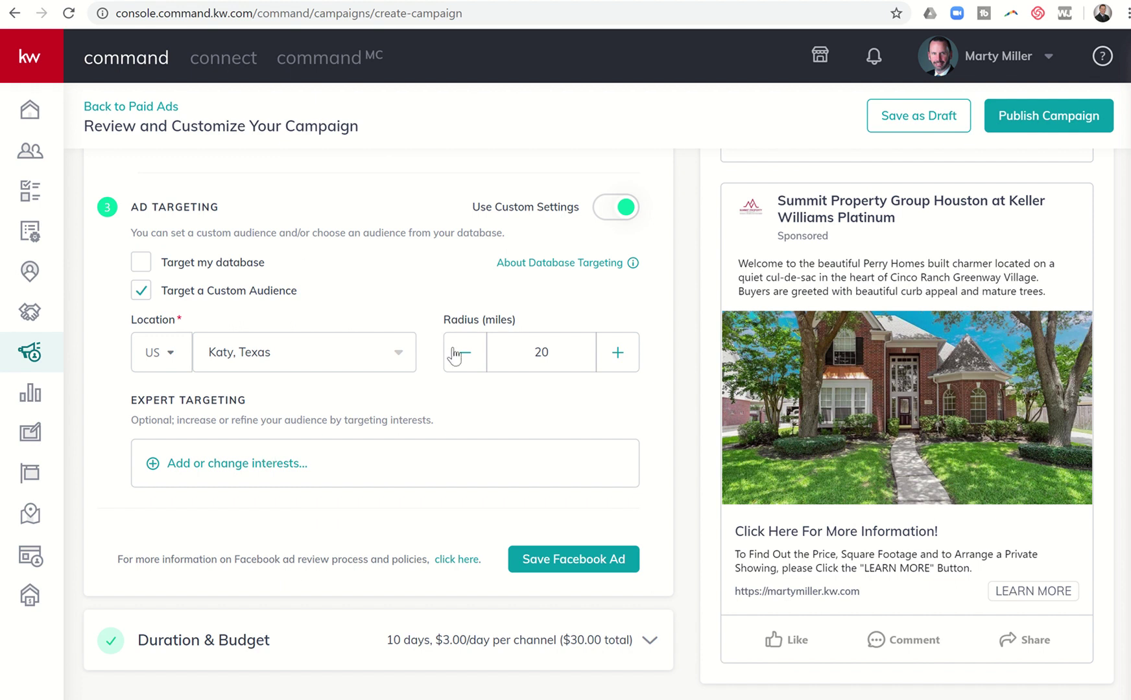
# - Save the Facebook ad settings and review the campaign's duration and budget options
pyautogui.click(547, 564)
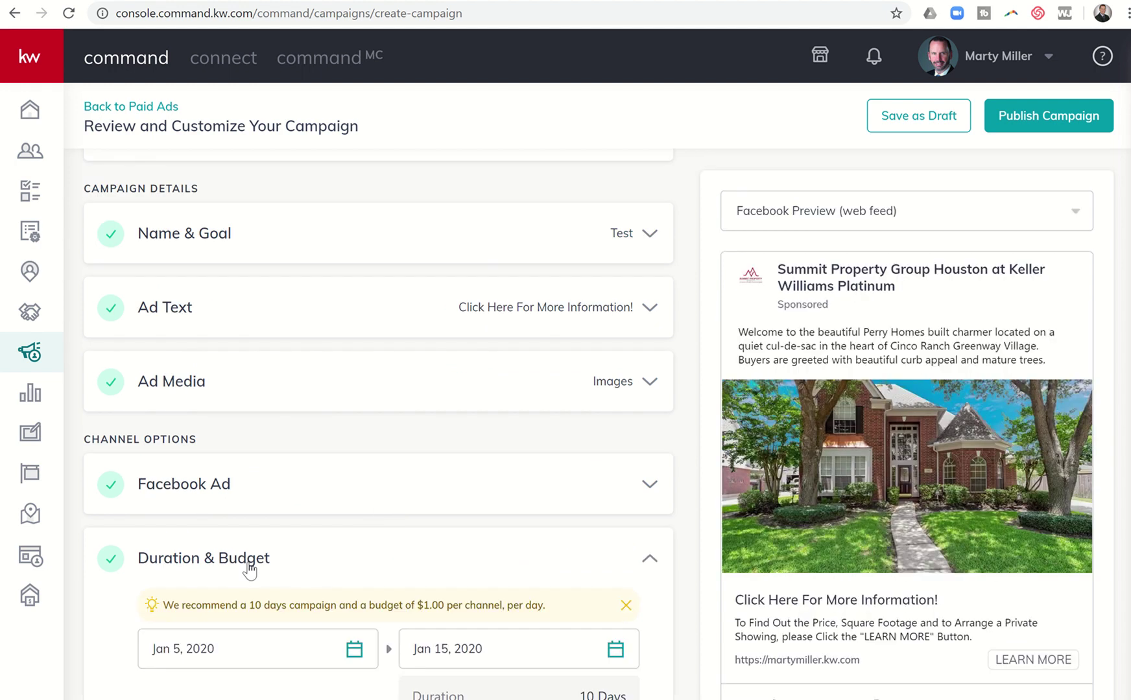
pyautogui.scroll(-3, 250, 571)
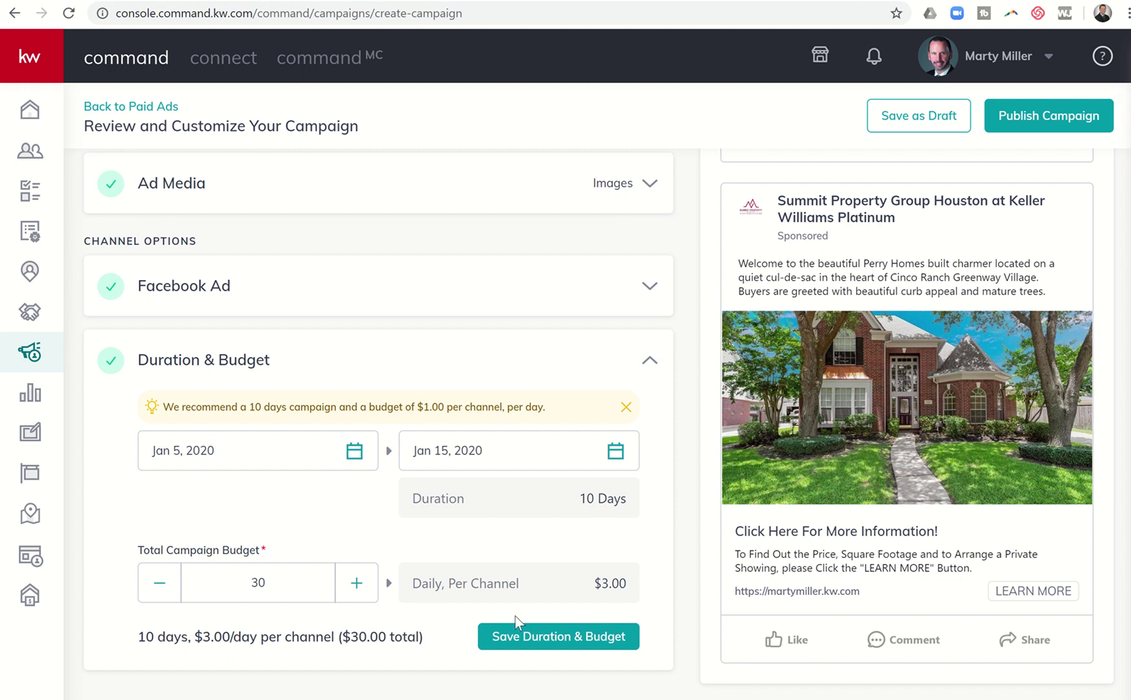
# - Save the 10-day duration and $30 total campaign budget, and review the completed campaign sections and ad preview
pyautogui.click(551, 640)
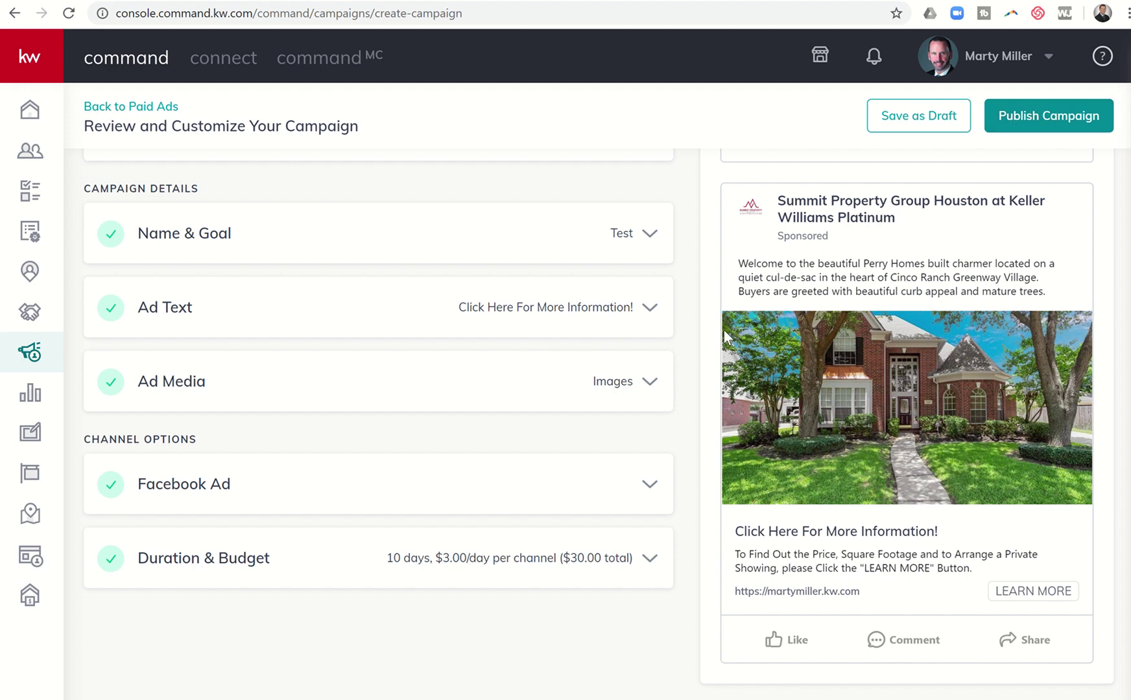
pyautogui.scroll(1, 692, 371)
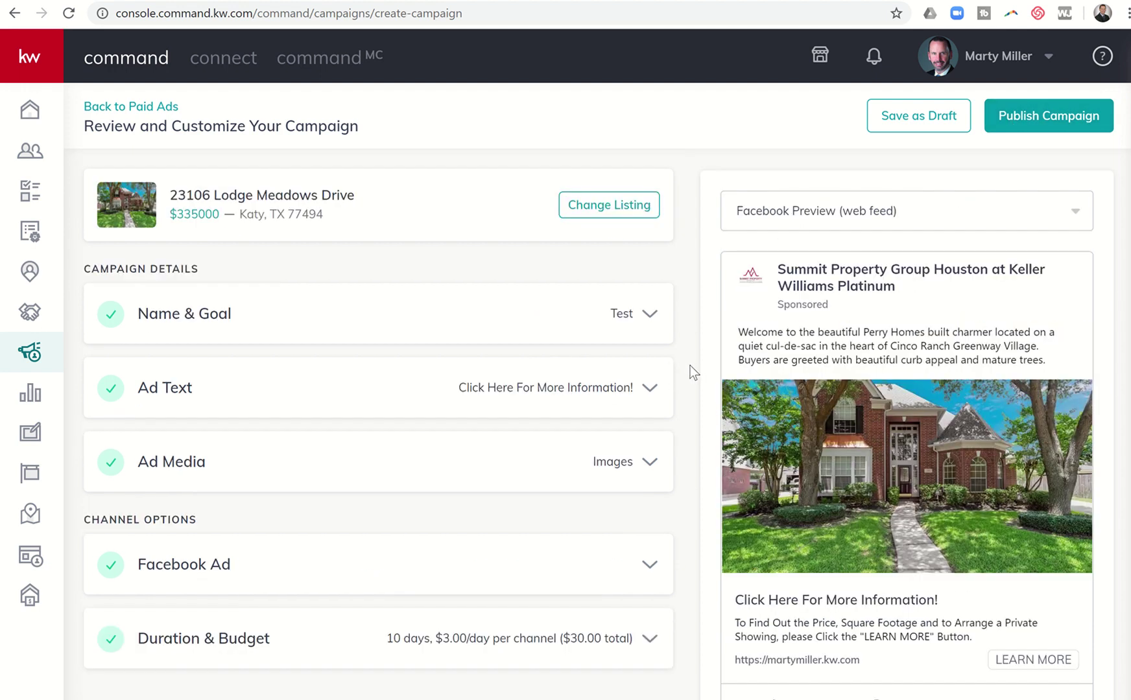
pyautogui.scroll(-1, 692, 370)
pyautogui.scroll(1, 692, 370)
pyautogui.scroll(-2, 568, 568)
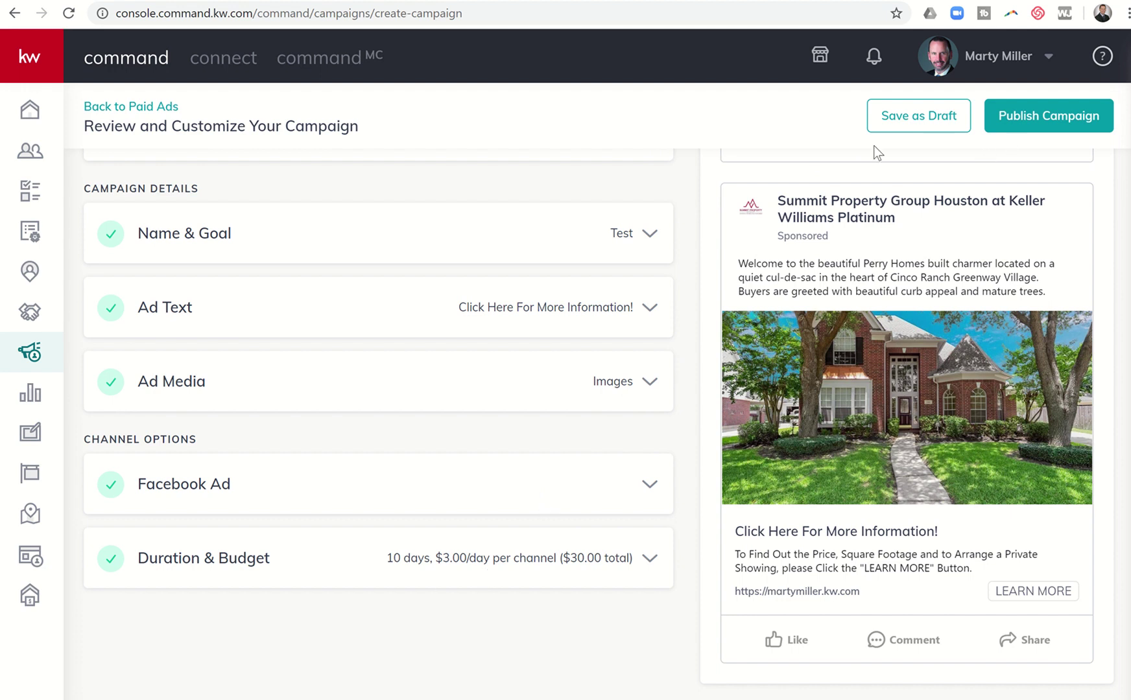
# - Return to the paid ads list without saving the campaign, and expand both Open House List campaigns to examine their channel results
pyautogui.click(157, 112)
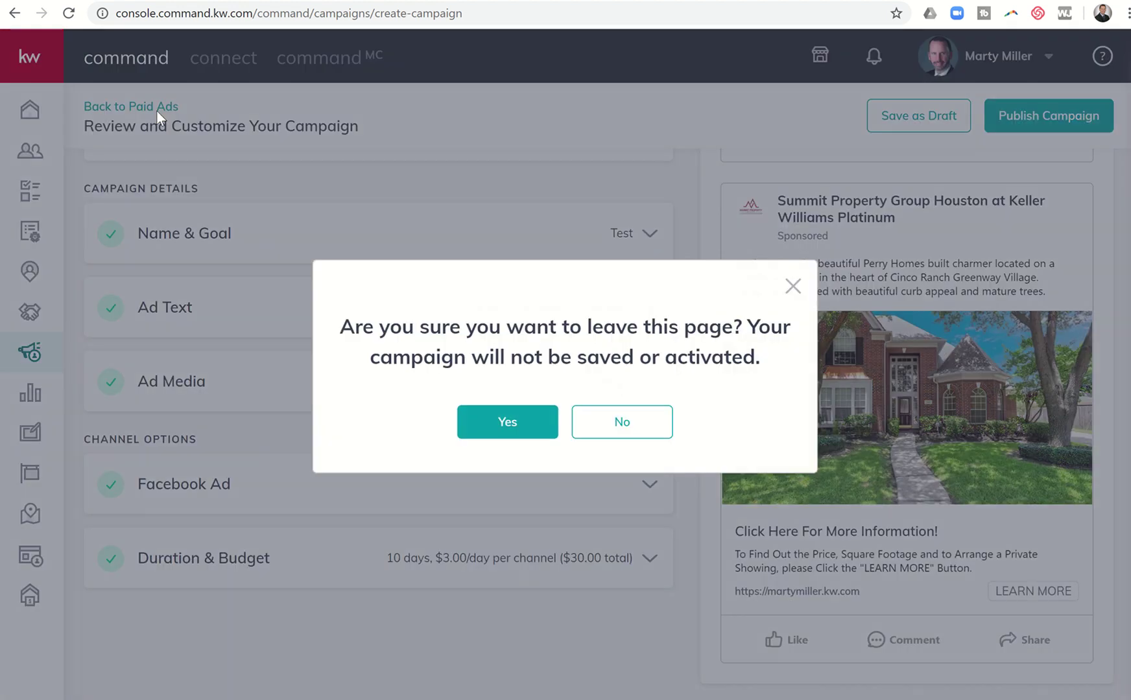
pyautogui.click(483, 423)
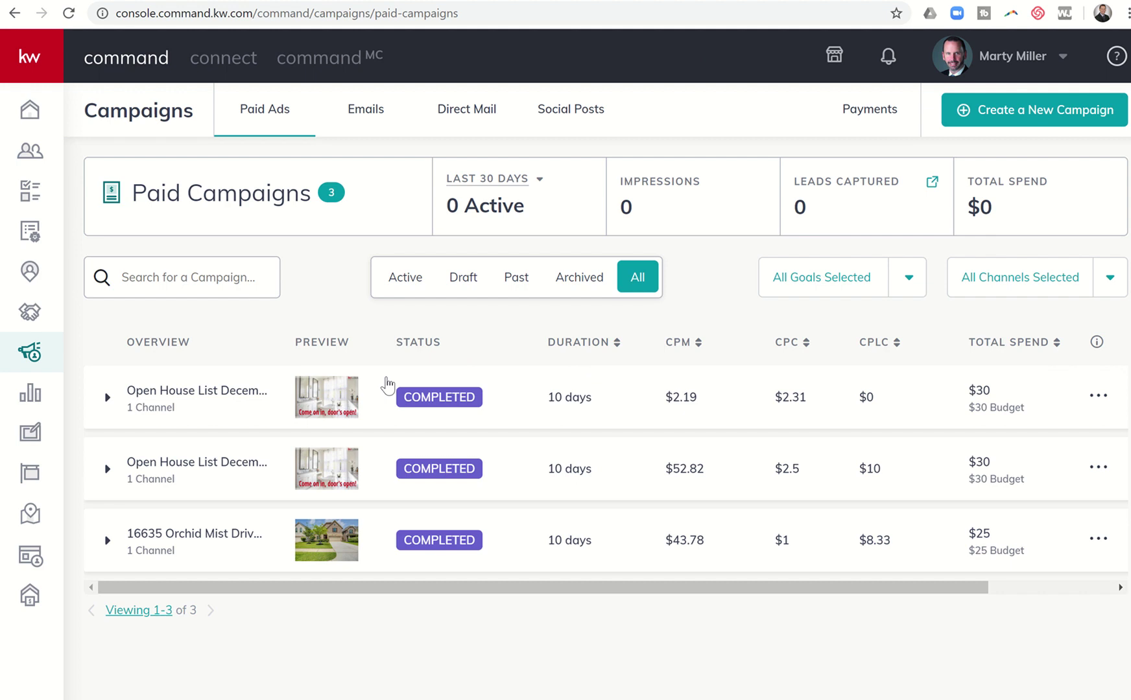
pyautogui.click(109, 400)
pyautogui.scroll(-1, 98, 538)
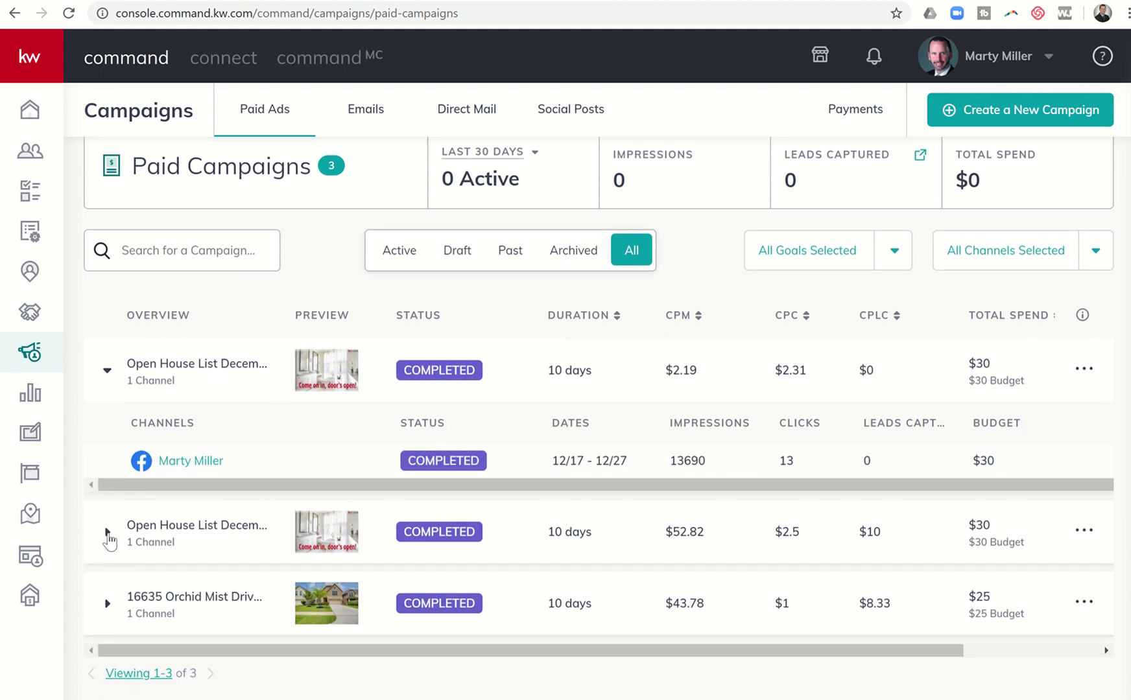
pyautogui.click(107, 533)
pyautogui.scroll(-1, 236, 496)
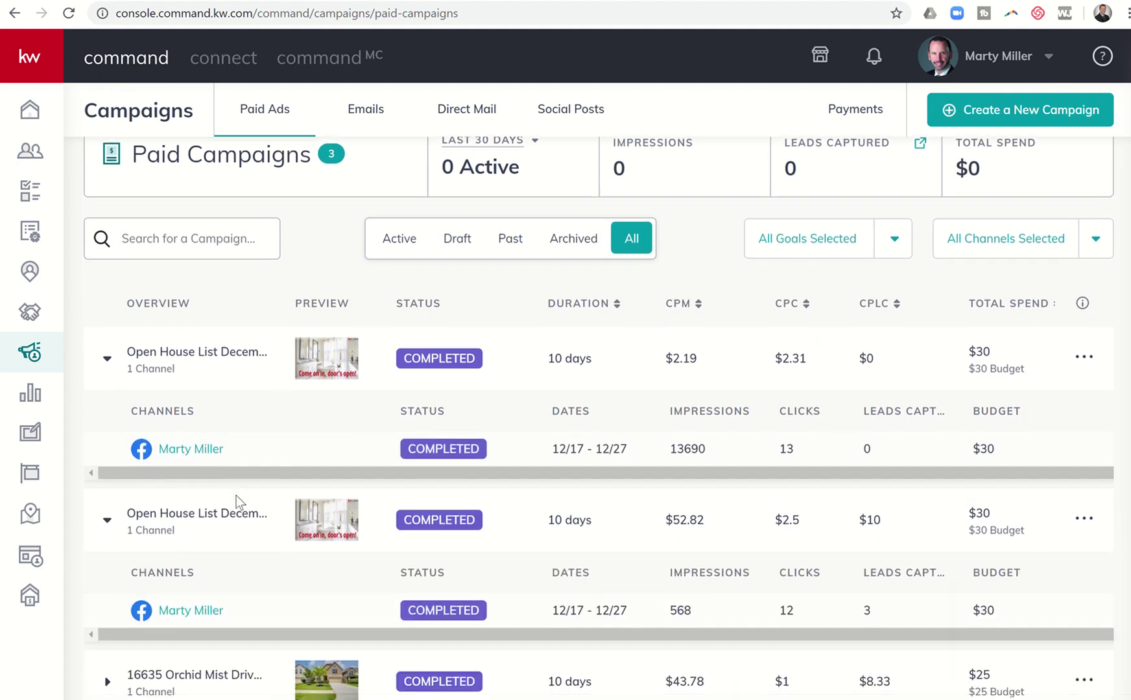
pyautogui.scroll(-1, 236, 495)
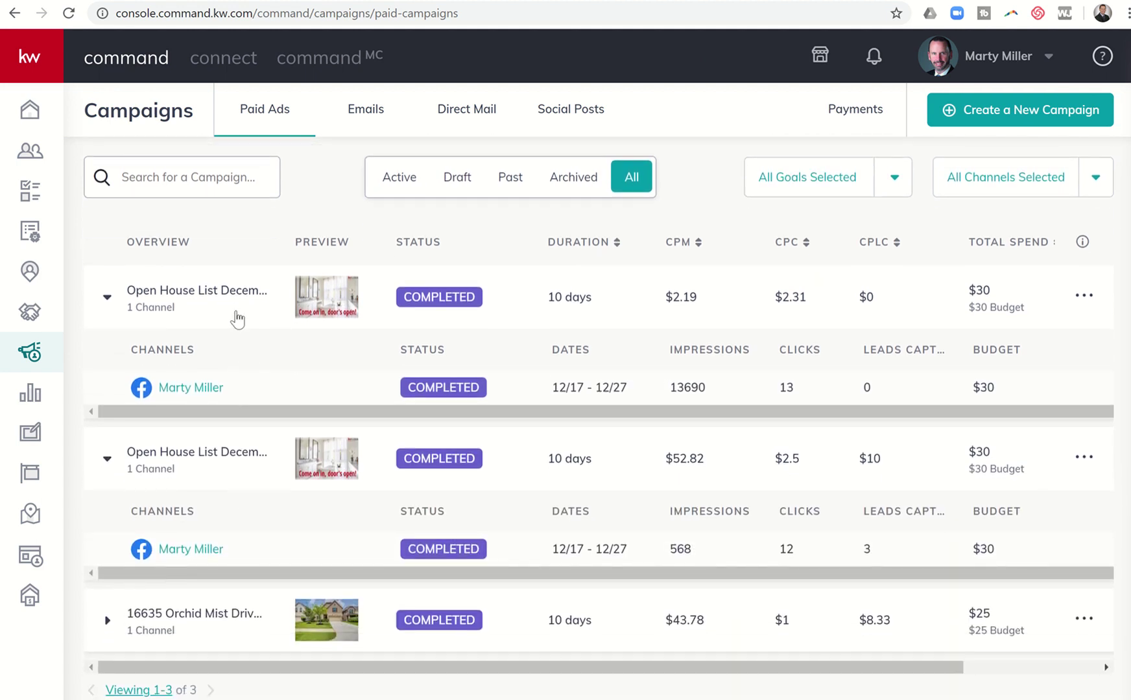